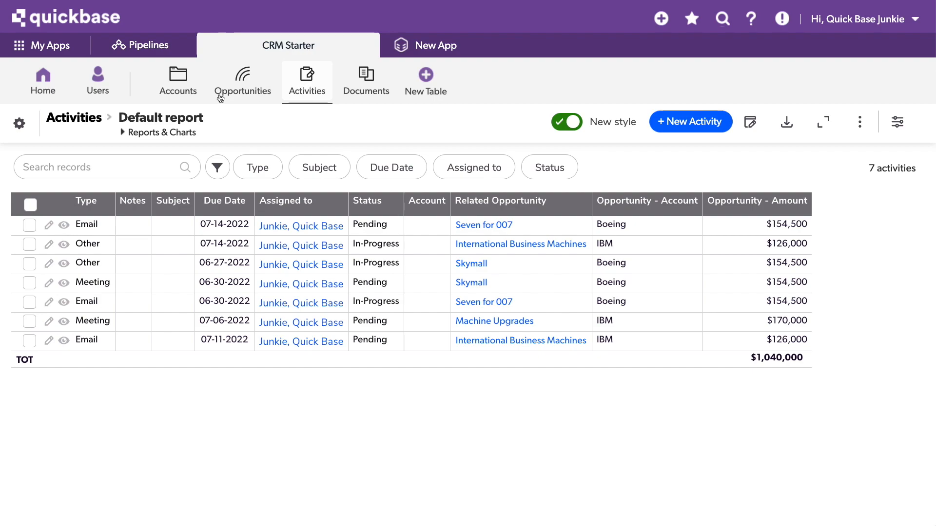
# Step: Add a new field labelled Activity Summary of type Formula - Text to the Activities table
pyautogui.click(19, 126)
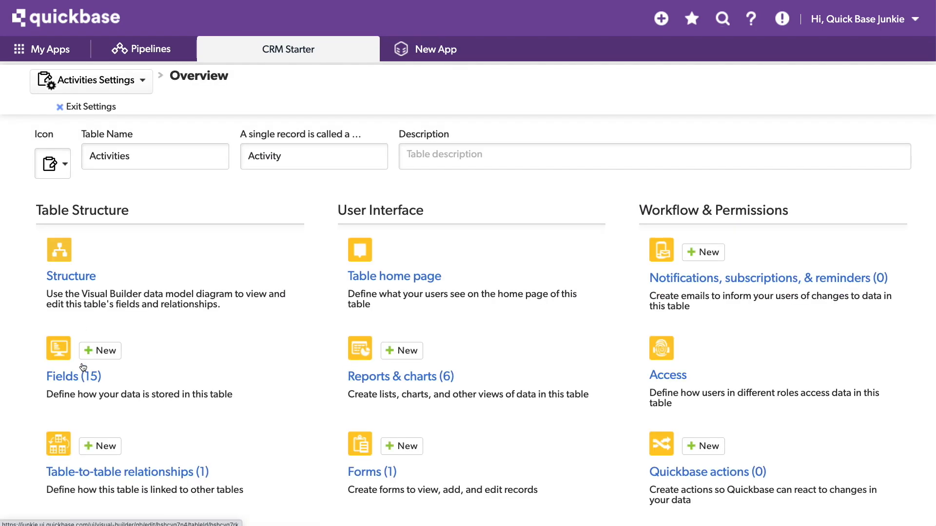
pyautogui.click(81, 376)
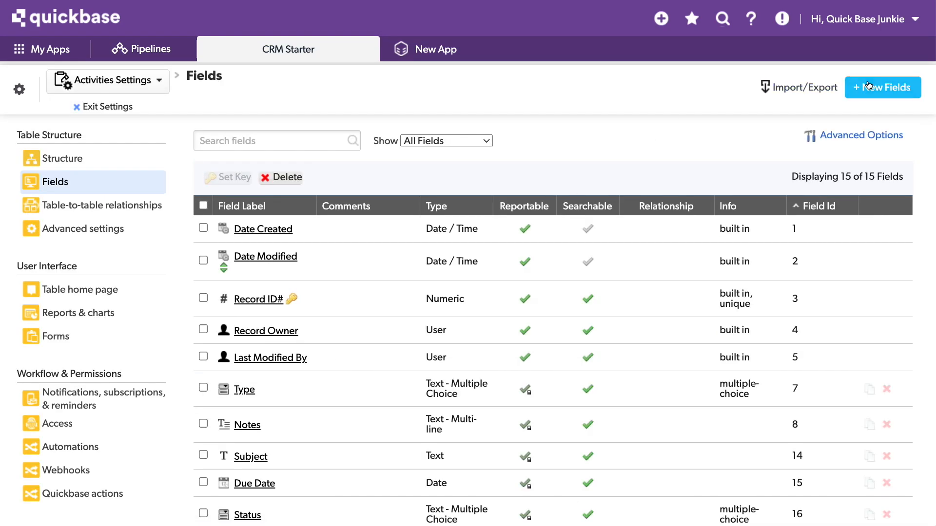
pyautogui.click(872, 87)
pyautogui.write('Activity Summary')
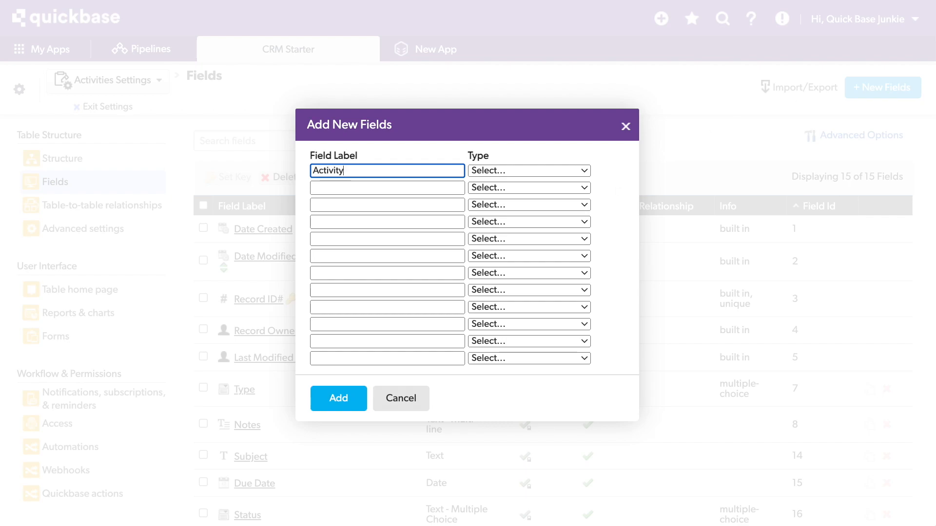
pyautogui.press('Tab')
pyautogui.press('t')
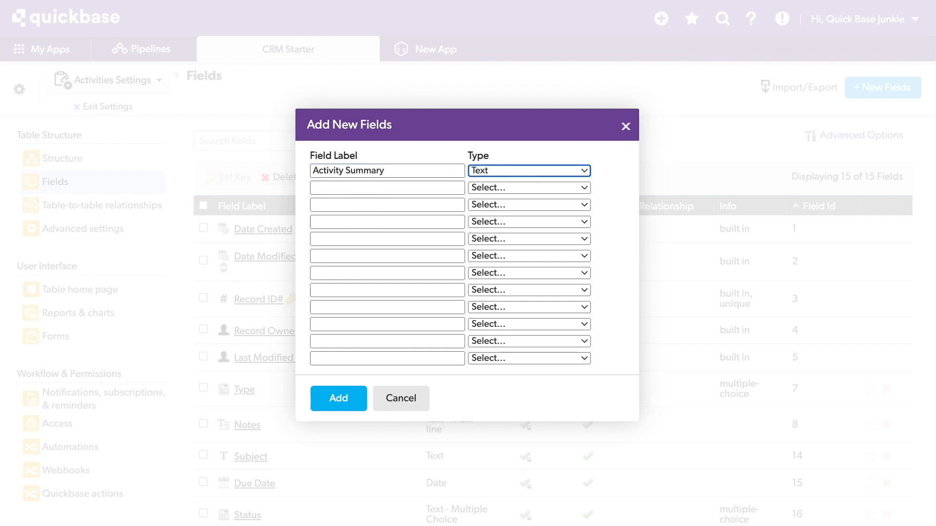
pyautogui.click(584, 170)
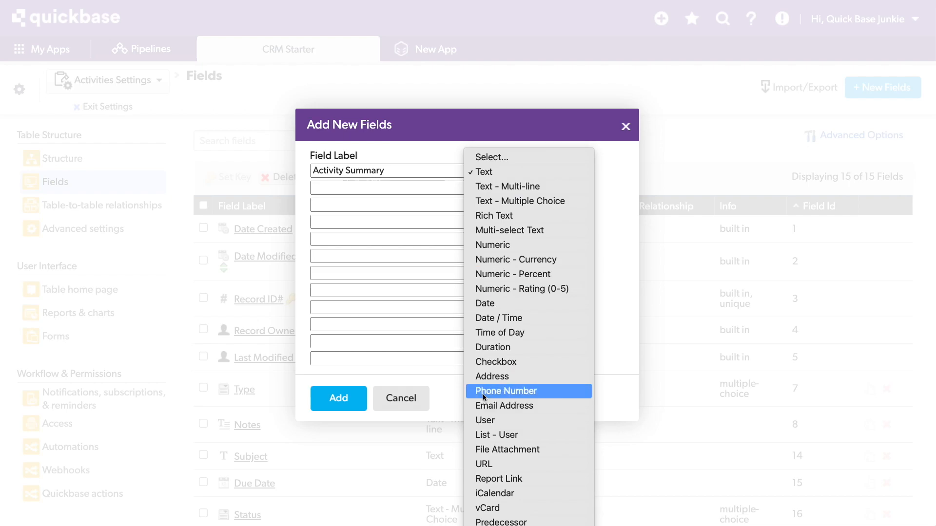
pyautogui.click(557, 419)
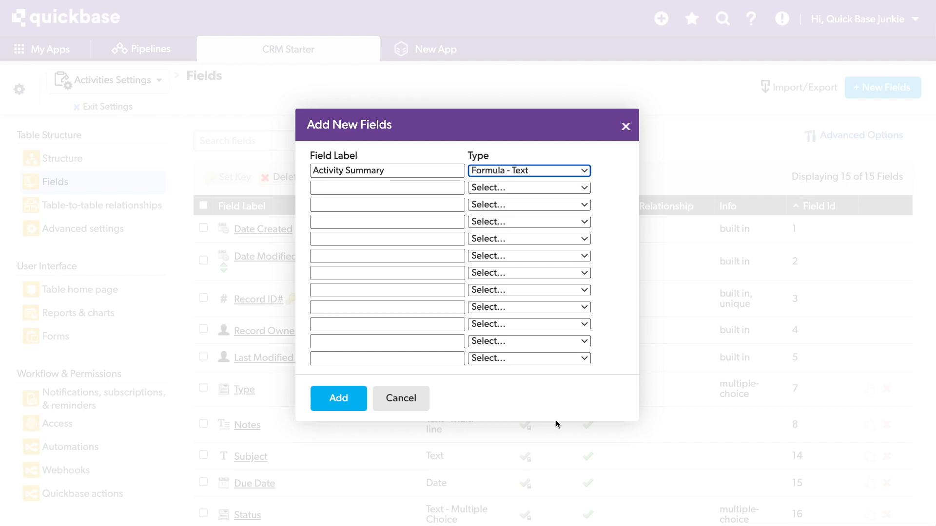
pyautogui.click(345, 397)
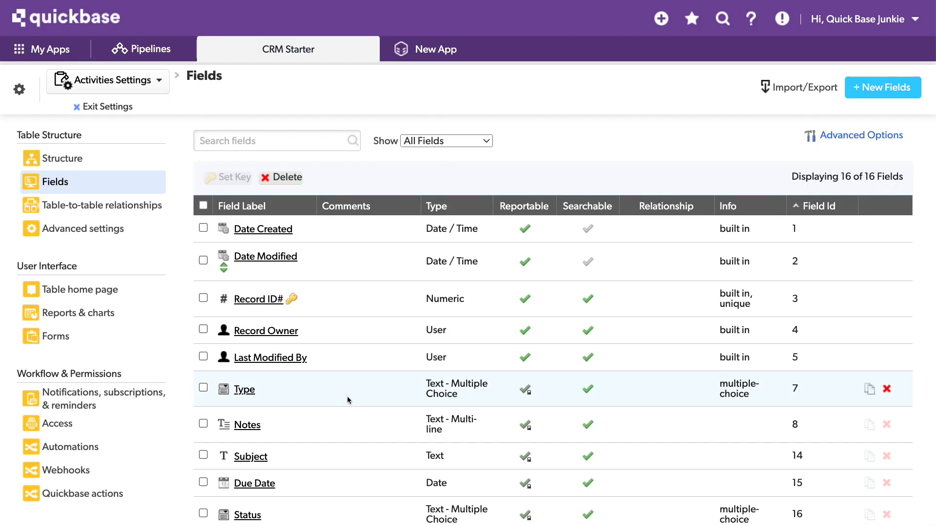
# Step: Open the Activity Summary field's properties and start its formula with the table row tag "<tr>" &
pyautogui.click(338, 296)
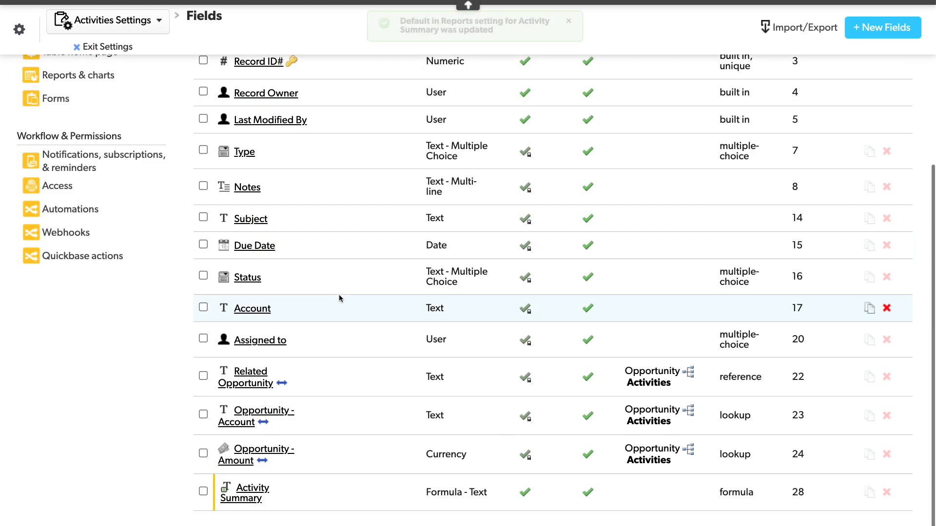
pyautogui.click(252, 491)
pyautogui.scroll(-2, 369, 423)
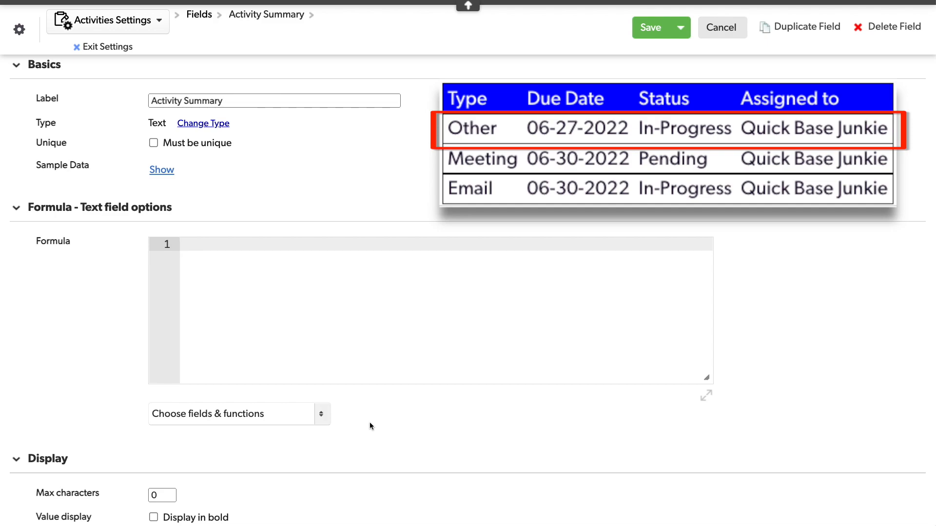
pyautogui.write('"<tr>"')
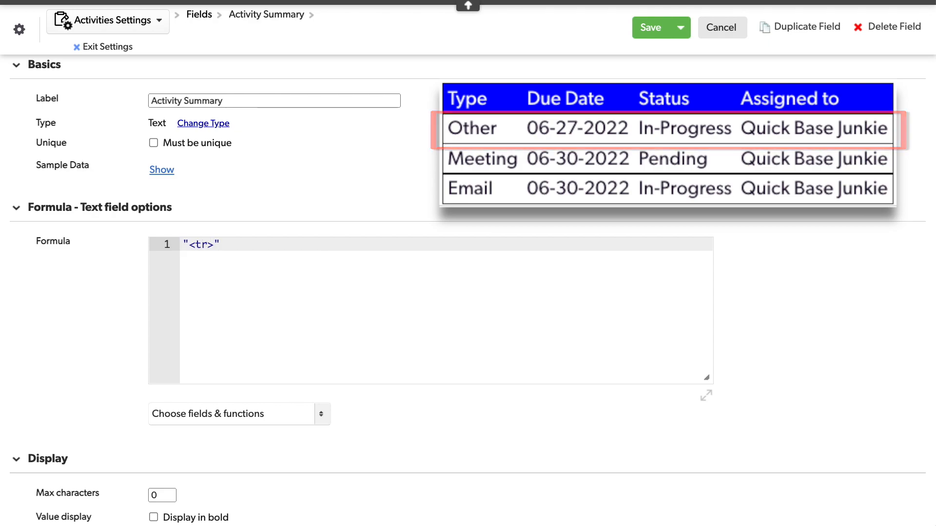
pyautogui.write(' &')
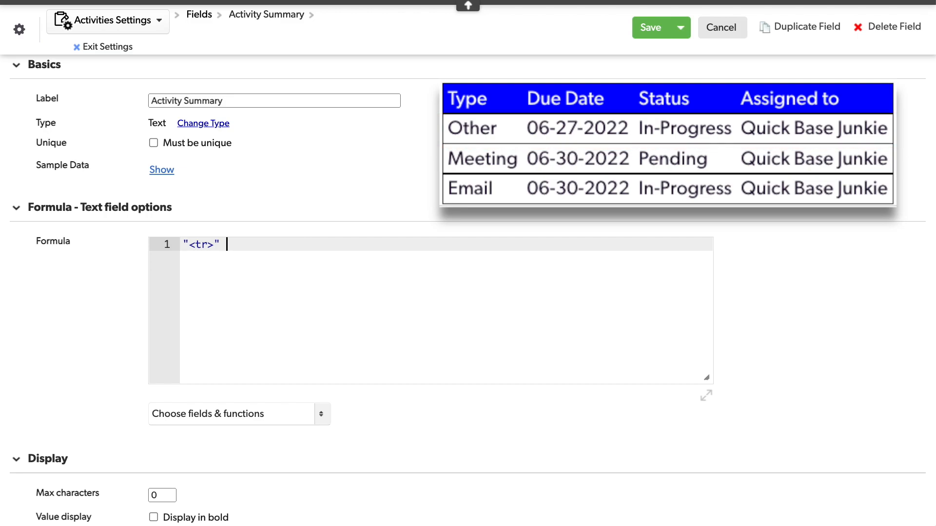
pyautogui.press('Return')
# Step: Add the formula line "<td>" & [Type] & "</td>" & for the Type cell
pyautogui.write('"<td')
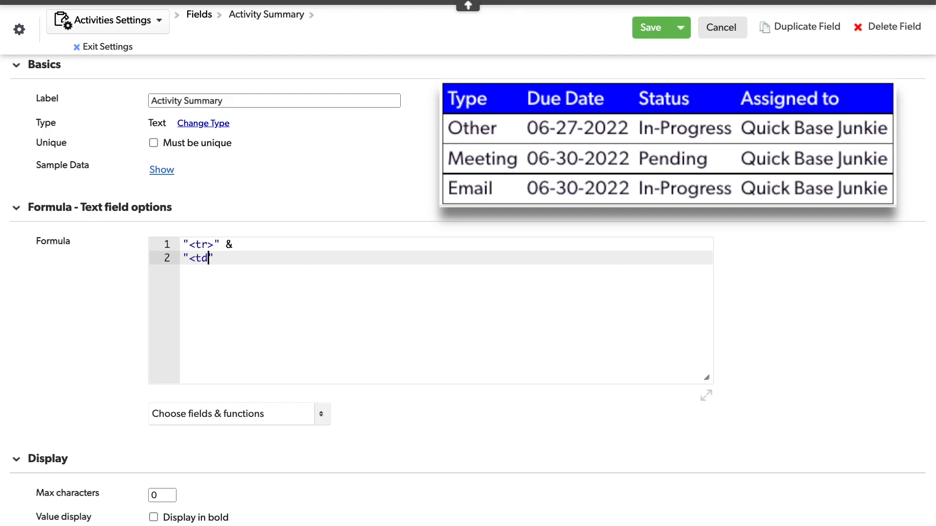
pyautogui.write('>')
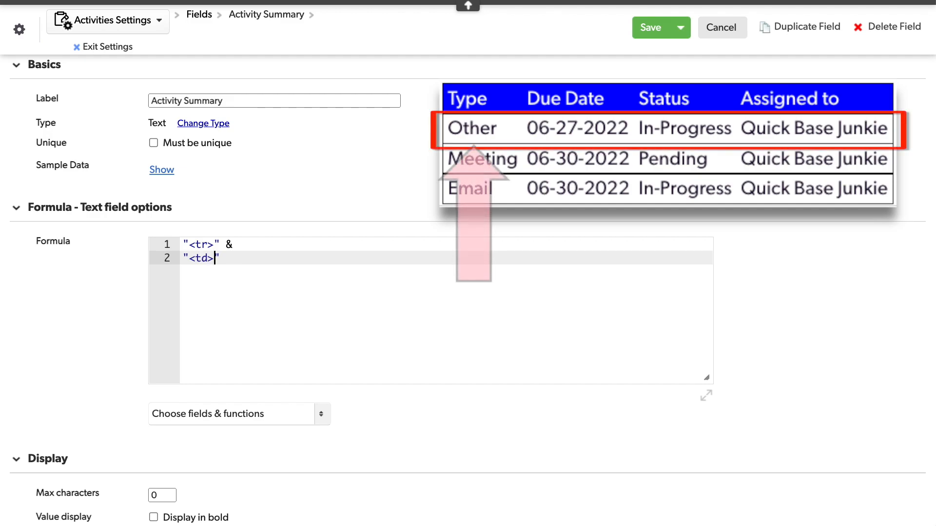
pyautogui.press('Right')
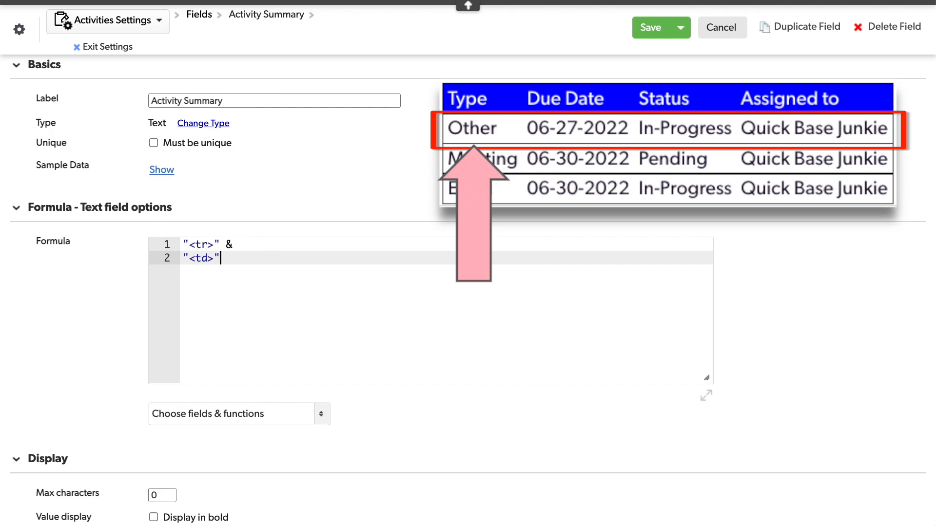
pyautogui.write('&')
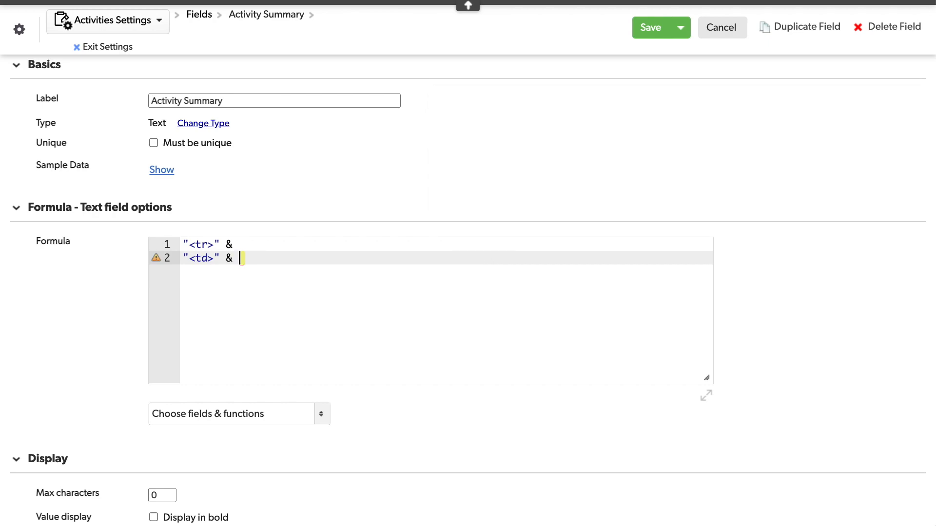
pyautogui.click(285, 425)
pyautogui.write('type')
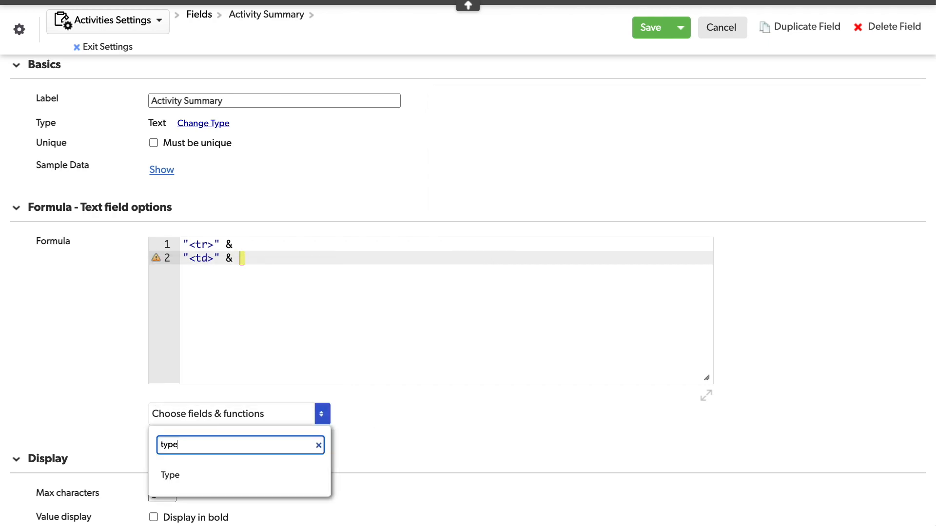
pyautogui.click(265, 476)
pyautogui.write('& "<')
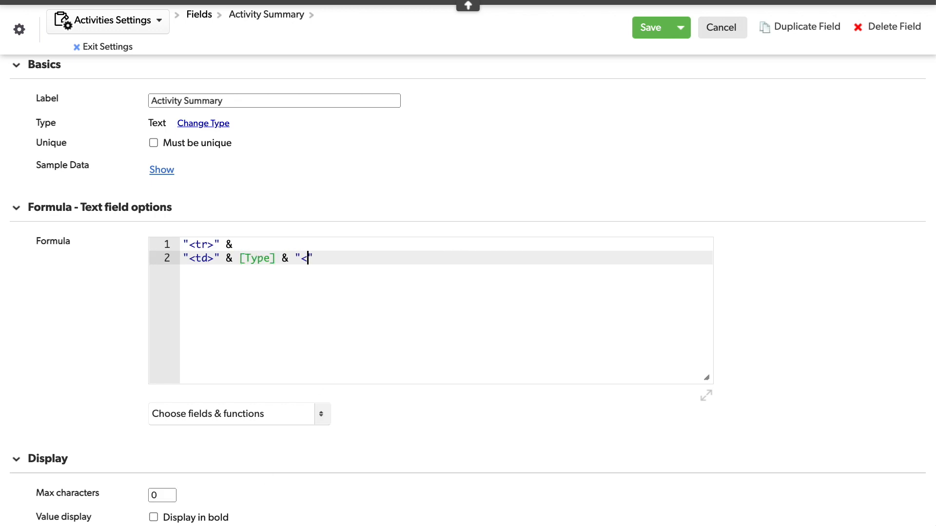
pyautogui.write('/td>"')
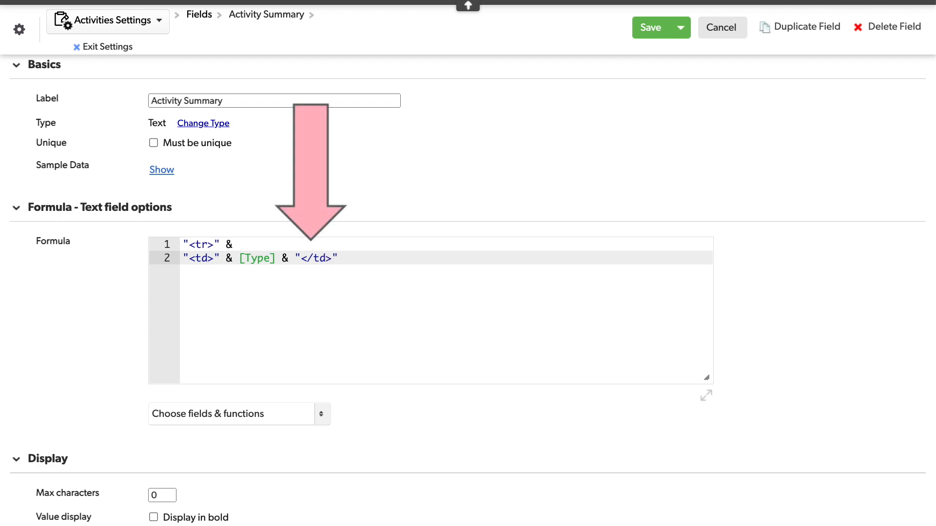
pyautogui.write(' &')
pyautogui.press('Return')
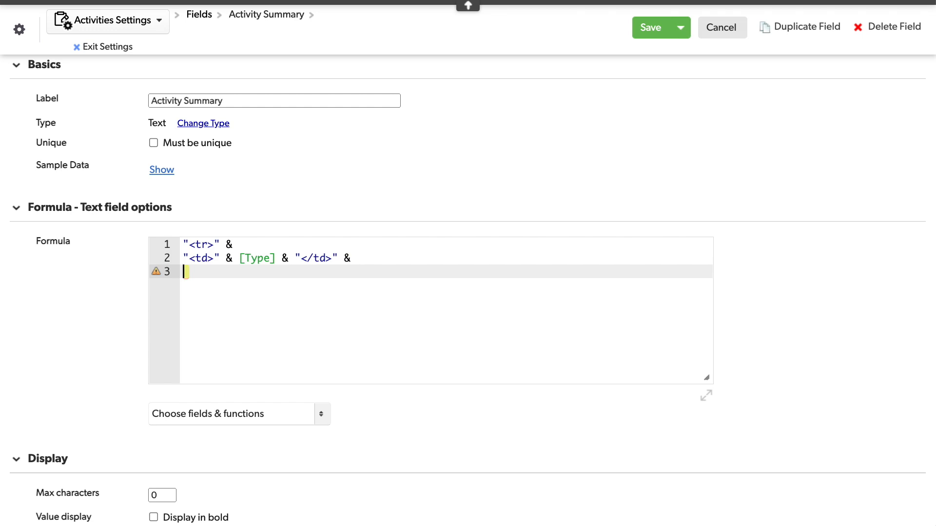
# Step: Duplicate the [Type] cell line twice as lines 3 and 4 of the formula
pyautogui.moveTo(384, 263); pyautogui.dragTo(129, 263)
pyautogui.hotkey('ctrl', 'c')
pyautogui.click(213, 276)
pyautogui.hotkey('ctrl', 'v')
pyautogui.press('Return')
pyautogui.hotkey('ctrl', 'v')
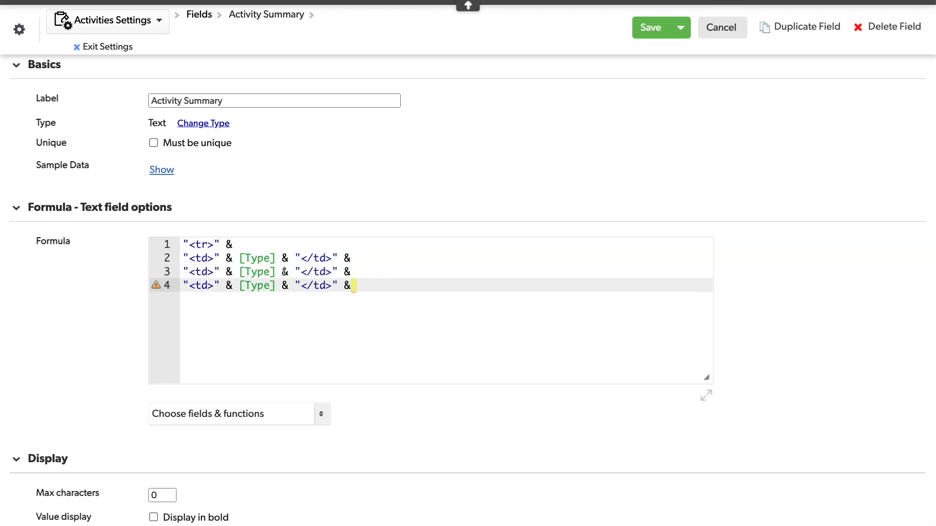
# Step: Replace the field reference in line 3 of the formula with [Due Date]
pyautogui.click(244, 271)
pyautogui.press('Delete')
pyautogui.press('Delete')
pyautogui.press('Delete')
pyautogui.press('Delete')
pyautogui.write('Due Date')
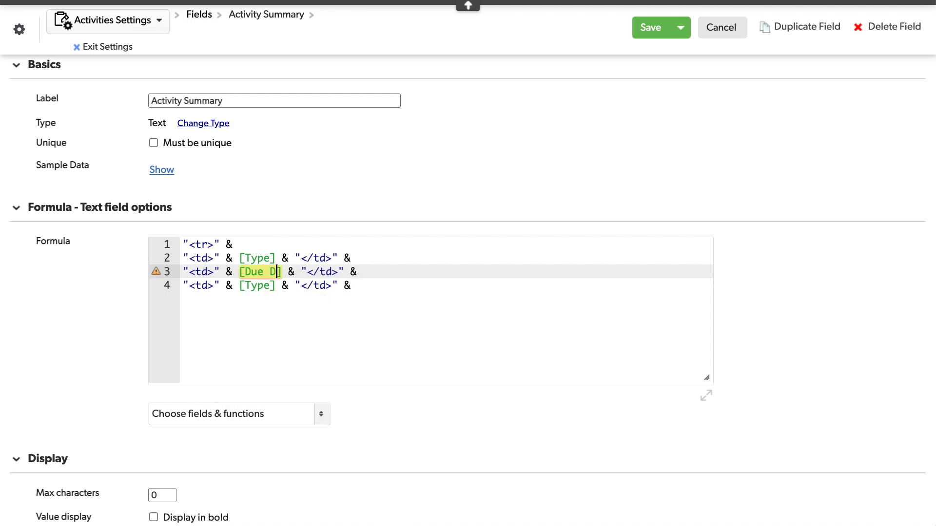
# Step: Replace the field reference in line 4 of the formula with [Status]
pyautogui.press('Down')
pyautogui.press('Left')
pyautogui.press('Left')
pyautogui.press('Left')
pyautogui.press('Left')
pyautogui.hotkey('shift', 'Left')
pyautogui.hotkey('shift', 'Left')
pyautogui.hotkey('shift', 'Left')
pyautogui.hotkey('shift', 'Left')
pyautogui.write('Status')
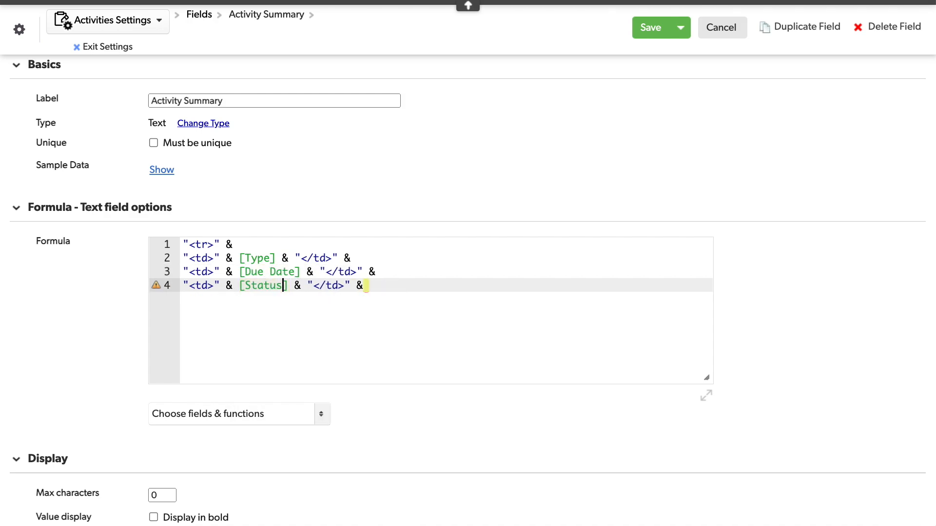
# Step: Paste another copy of the cell line as line 5 and change its field reference to [Assigned To]
pyautogui.press('Return')
pyautogui.hotkey('ctrl', 'v')
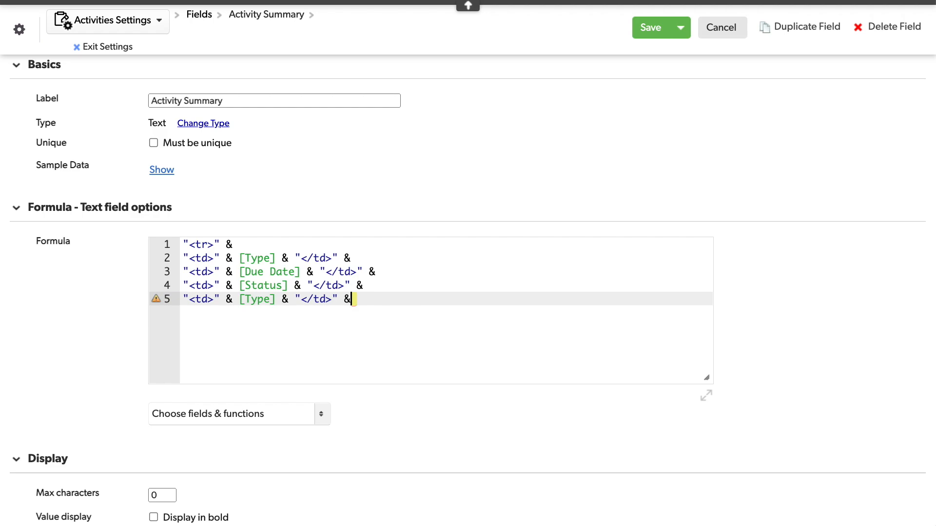
pyautogui.doubleClick(246, 299)
pyautogui.write('Assigned To')
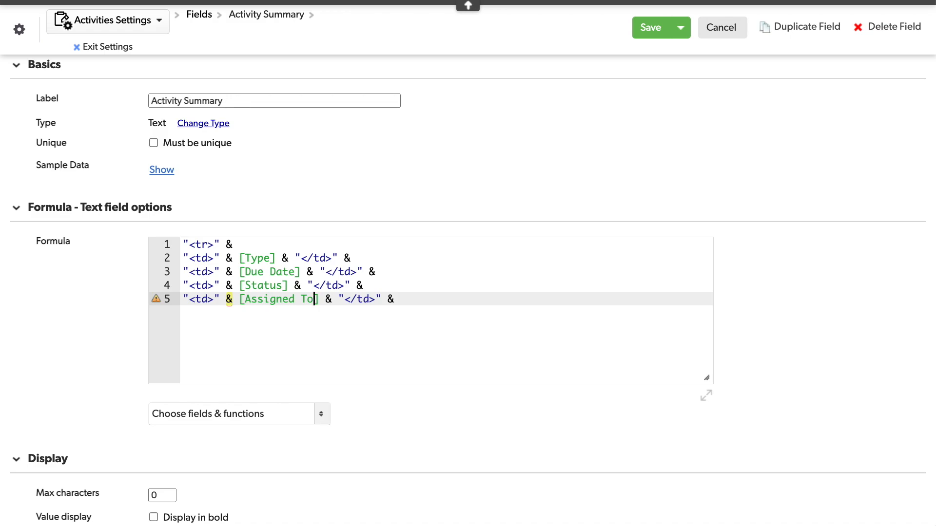
# Step: Wrap the [Assigned To] reference as UserToName([Assigned To],"FF") and start a new formula line below it
pyautogui.click(239, 300)
pyautogui.write('UserToName(')
pyautogui.click(388, 299)
pyautogui.write(',"FF"')
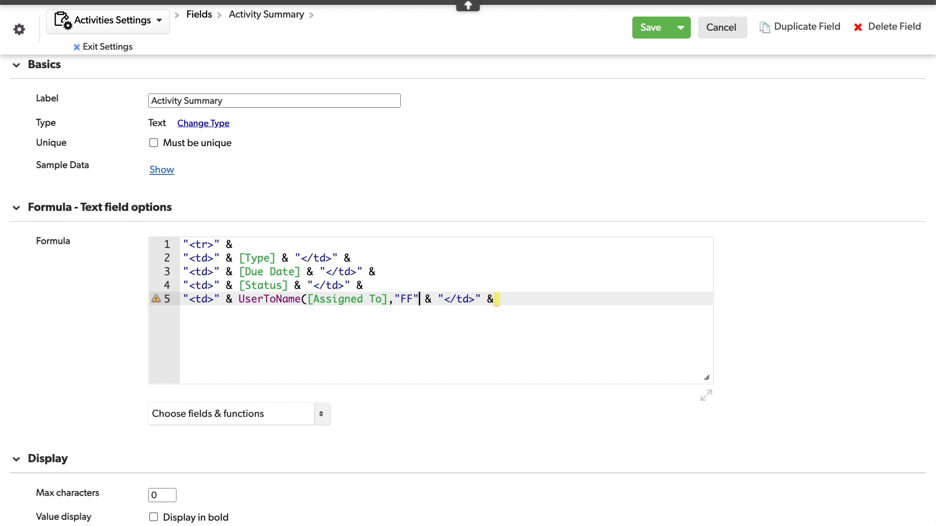
pyautogui.write(')')
pyautogui.press('End')
pyautogui.press('Return')
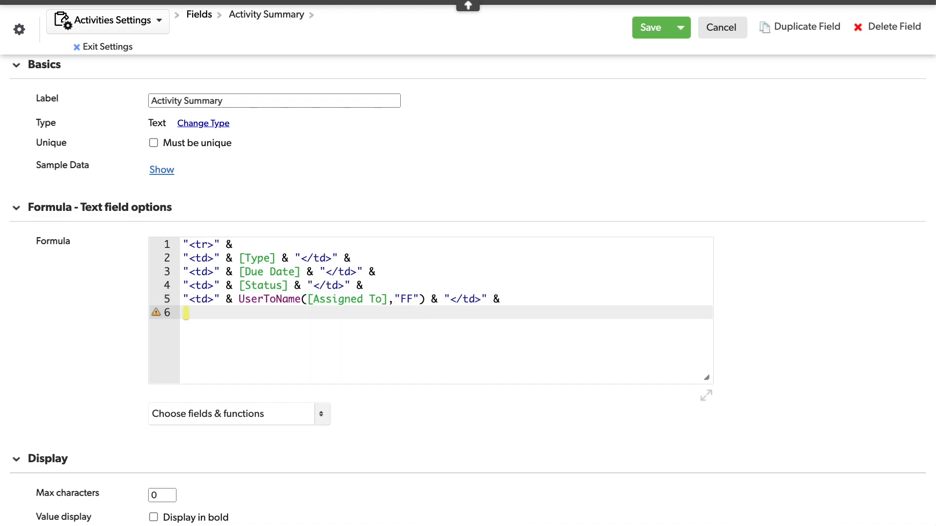
# Step: Finish the formula with the closing row tag "</tr>" and save the Activity Summary field
pyautogui.write('"</tr>')
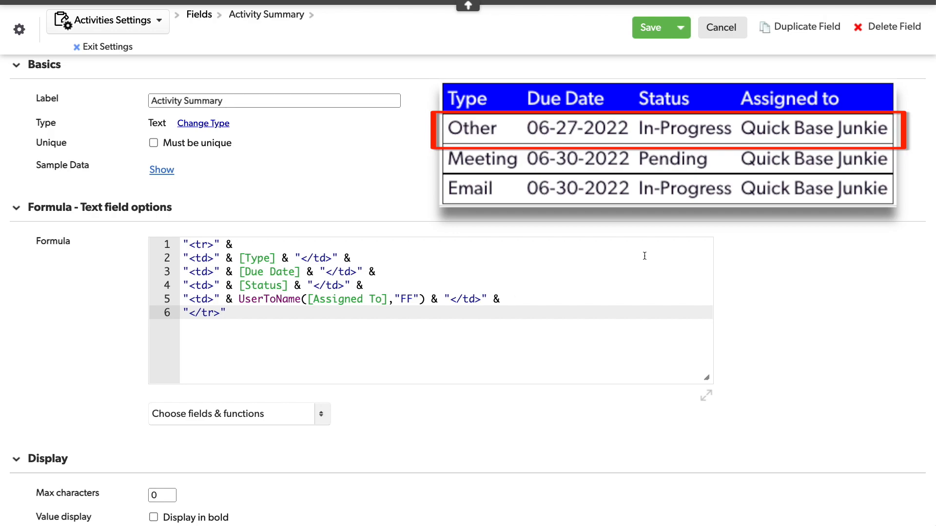
pyautogui.click(651, 27)
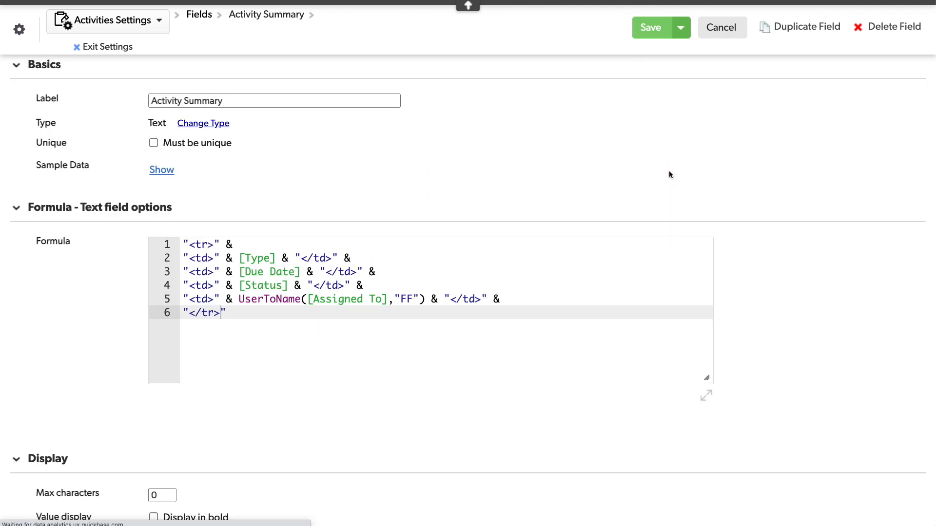
pyautogui.scroll(-3, 669, 172)
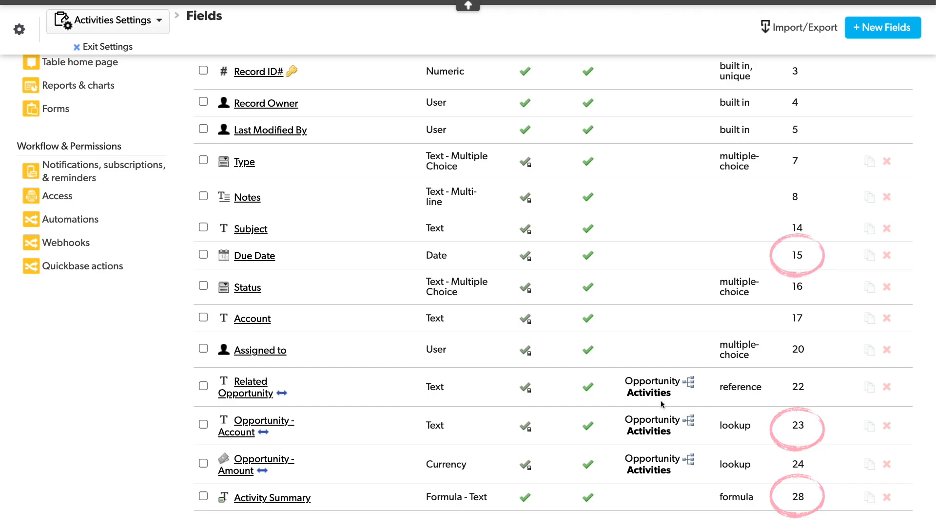
# Step: Add a Formula - Rich Text field labelled Summary of Past Due Activities to the Accounts table and open its properties
pyautogui.click(156, 28)
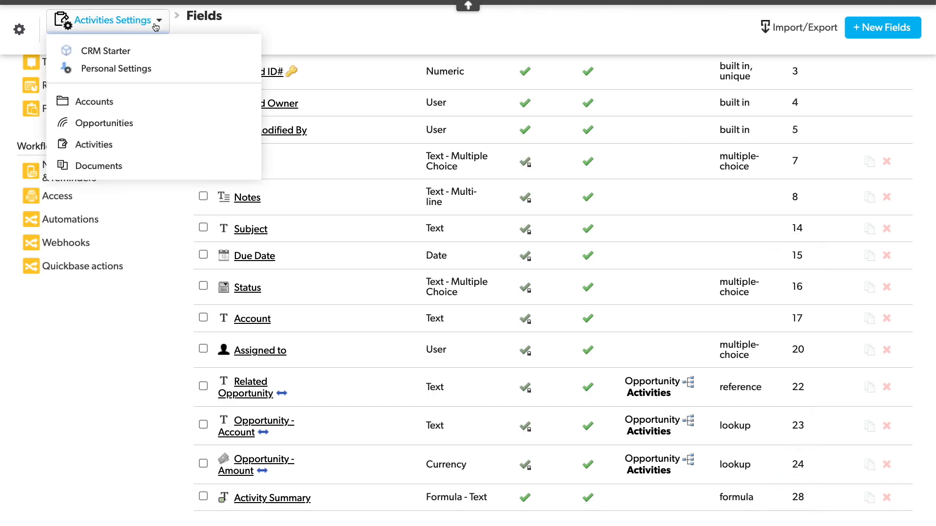
pyautogui.click(138, 101)
pyautogui.click(872, 90)
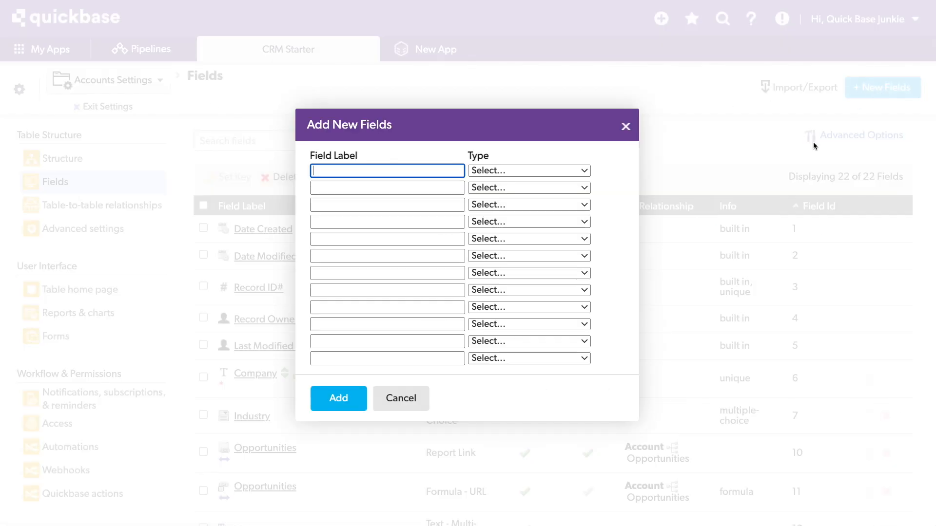
pyautogui.write('Summary of Past')
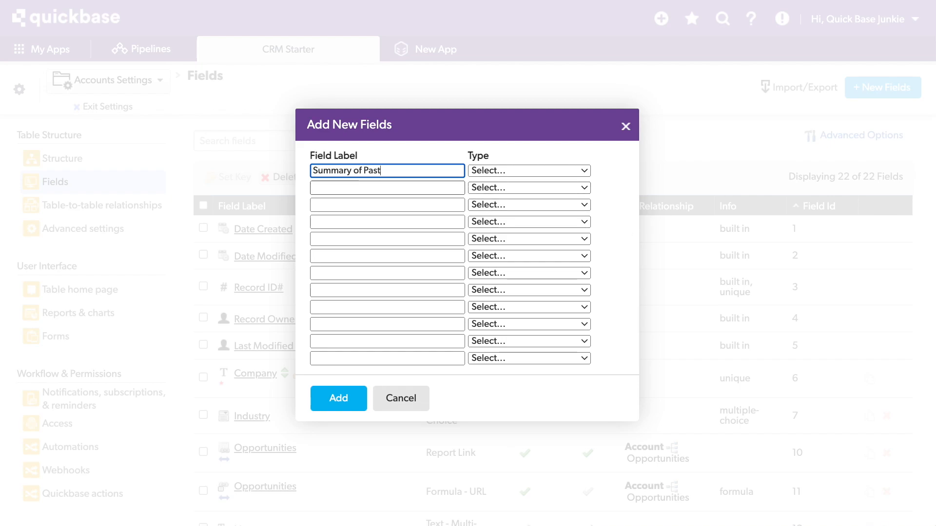
pyautogui.write(' Due Activities')
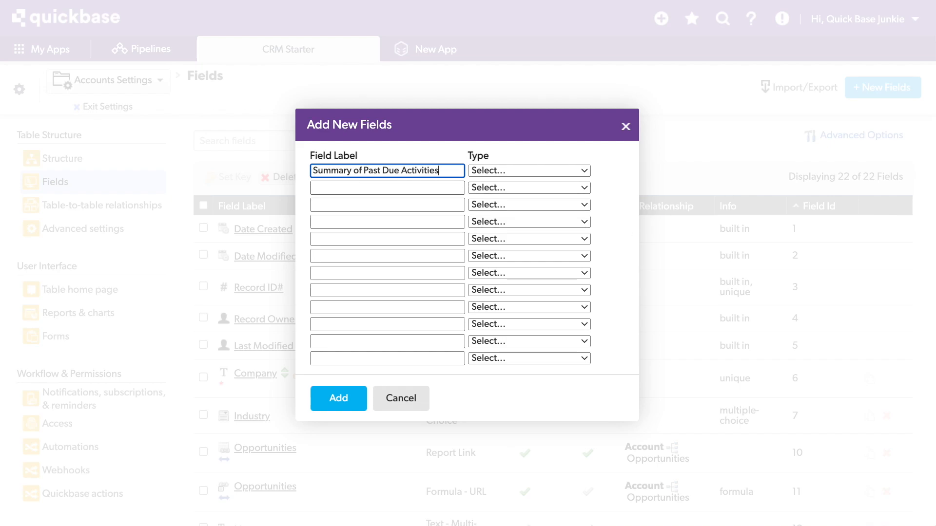
pyautogui.click(543, 171)
pyautogui.click(562, 433)
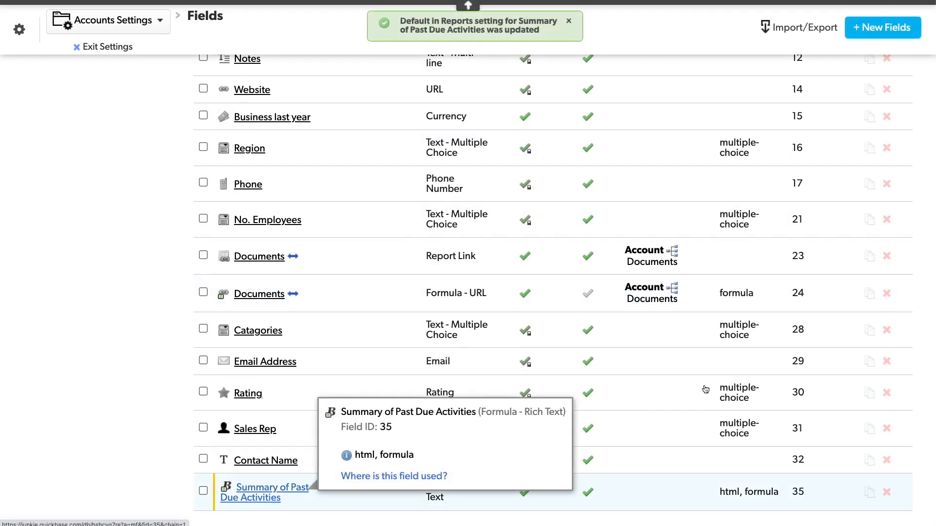
pyautogui.click(251, 484)
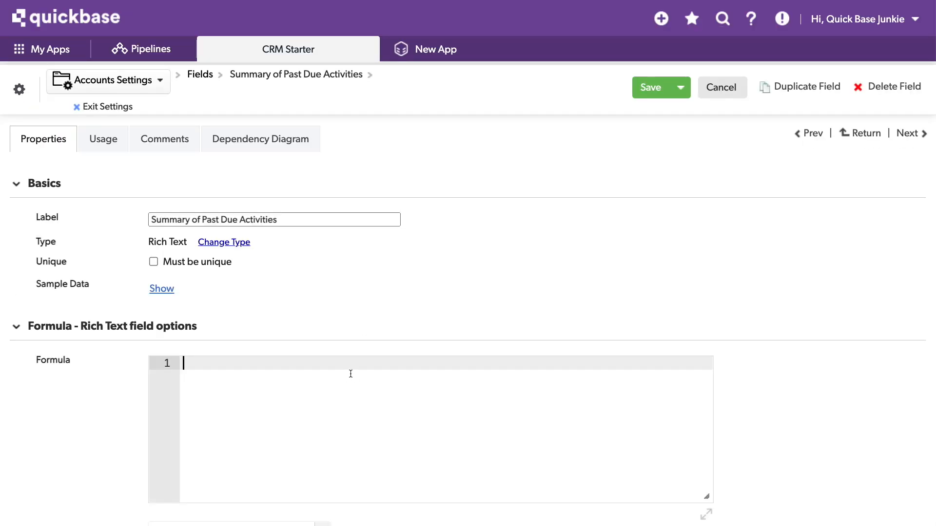
# Step: Start the formula with a text variable QUERY whose first condition is "{23.EX.'" joined to the [Company] field
pyautogui.scroll(-1, 350, 373)
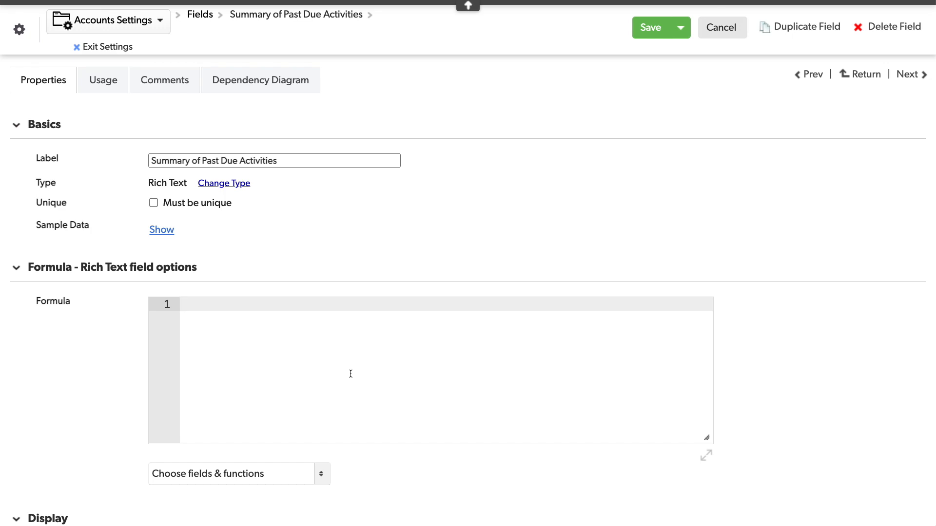
pyautogui.write('var text QUERY = "')
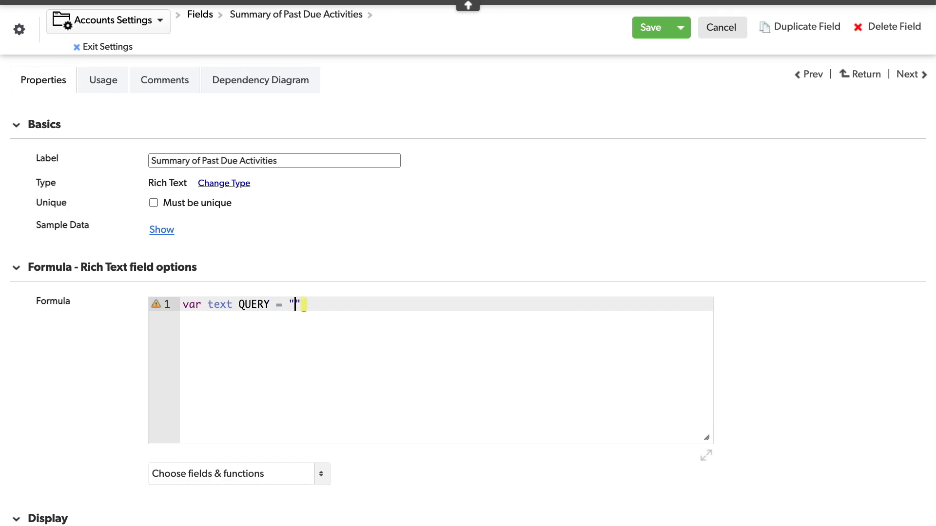
pyautogui.write('{}')
pyautogui.press('Left')
pyautogui.write("23.EX.'")
pyautogui.press('BackSpace')
pyautogui.write('" &')
pyautogui.click(259, 477)
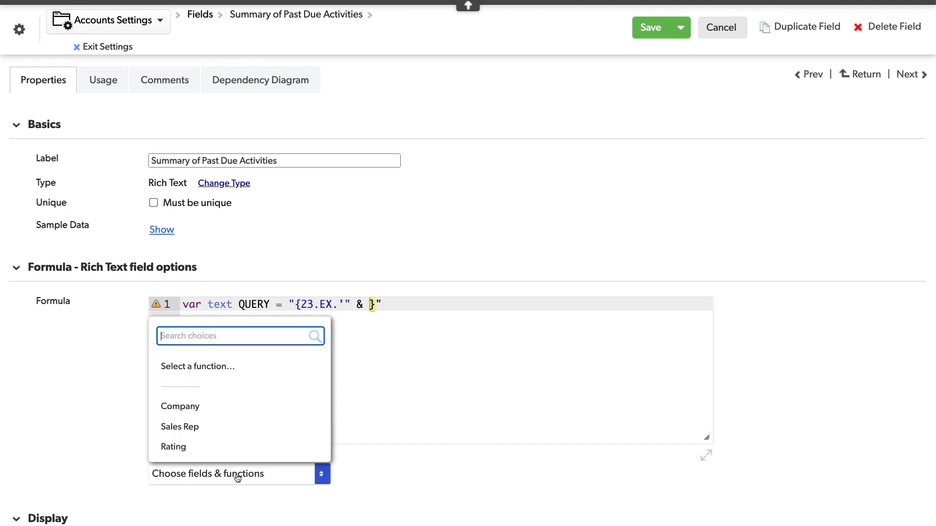
pyautogui.click(220, 406)
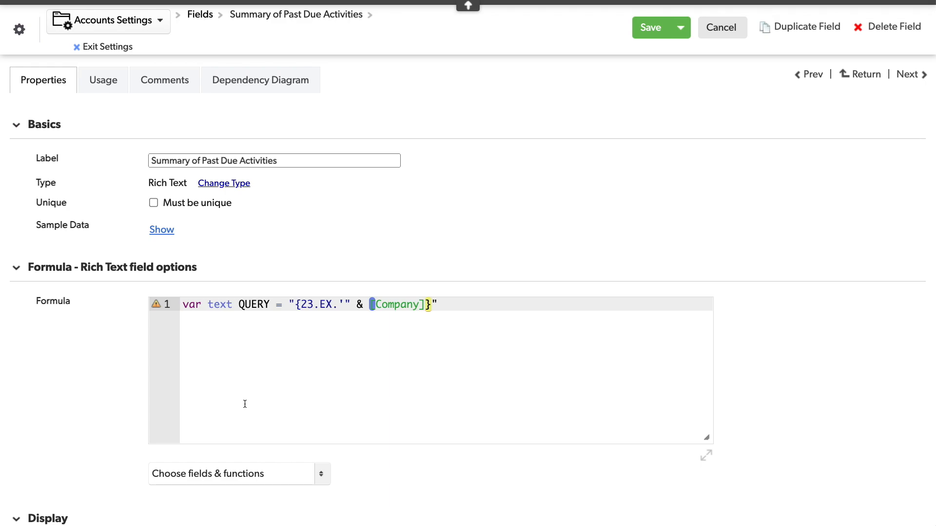
# Step: Close the [Company] condition, add AND{15.LT.'today'} to QUERY, end the line with a semicolon and start line 2
pyautogui.write('& "\'')
pyautogui.press('BackSpace')
pyautogui.press('Right')
pyautogui.write('AND{}')
pyautogui.press('Left')
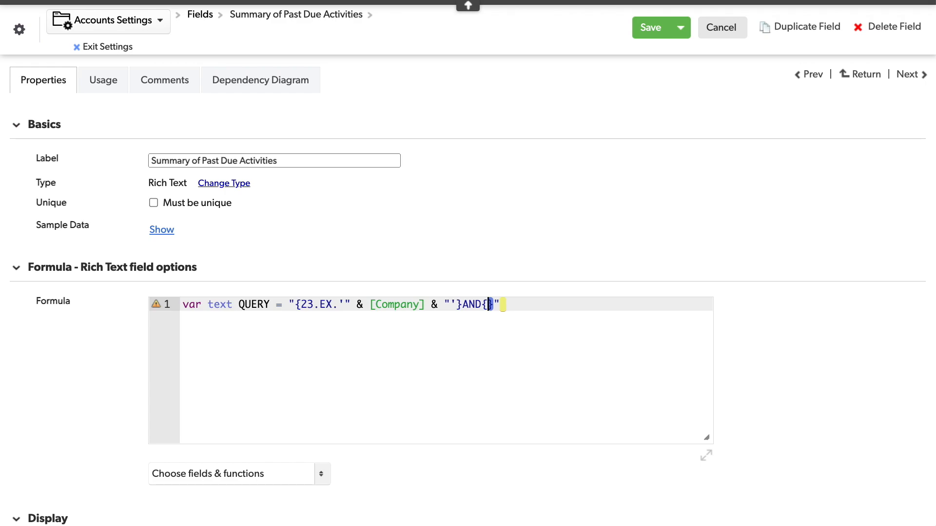
pyautogui.write('15.')
pyautogui.write("LT.'today'")
pyautogui.click(581, 304)
pyautogui.write(';')
pyautogui.press('Return')
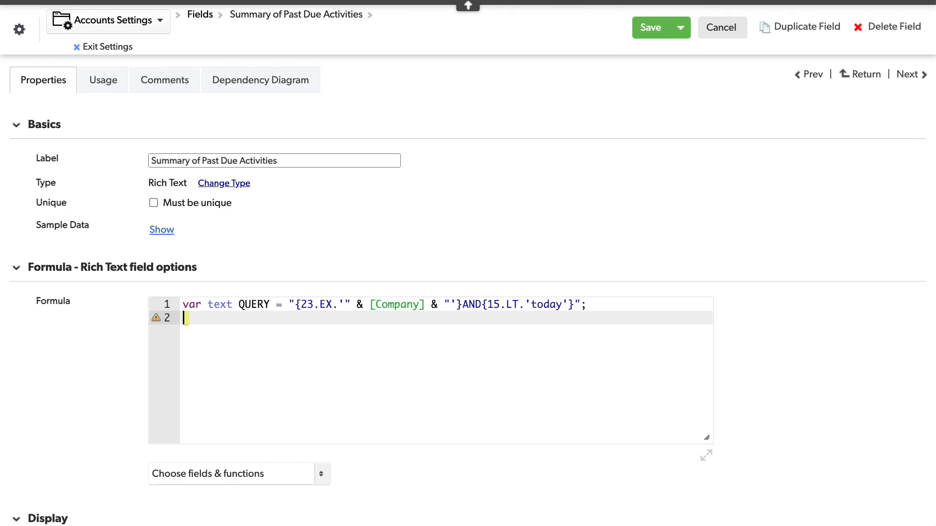
# Step: Begin a number variable on line 2 with var number NUM = Size(GetRecords($QUERY, ready for the table argument
pyautogui.write('var number NUM = Size(GetRecords($QUERY')
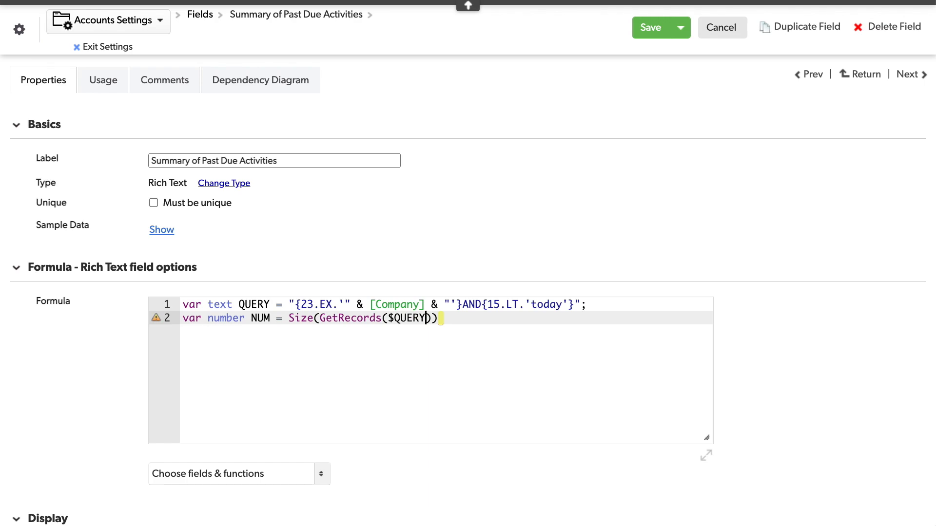
pyautogui.write(',')
# Step: Copy the table alias _DBID_ACTIVITIES from the Activities table's advanced settings
pyautogui.click(112, 20)
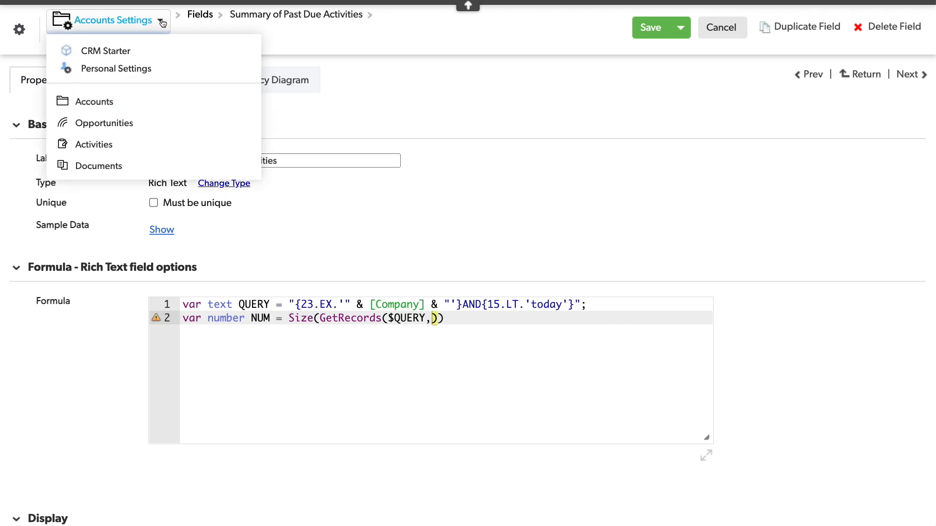
pyautogui.click(134, 145)
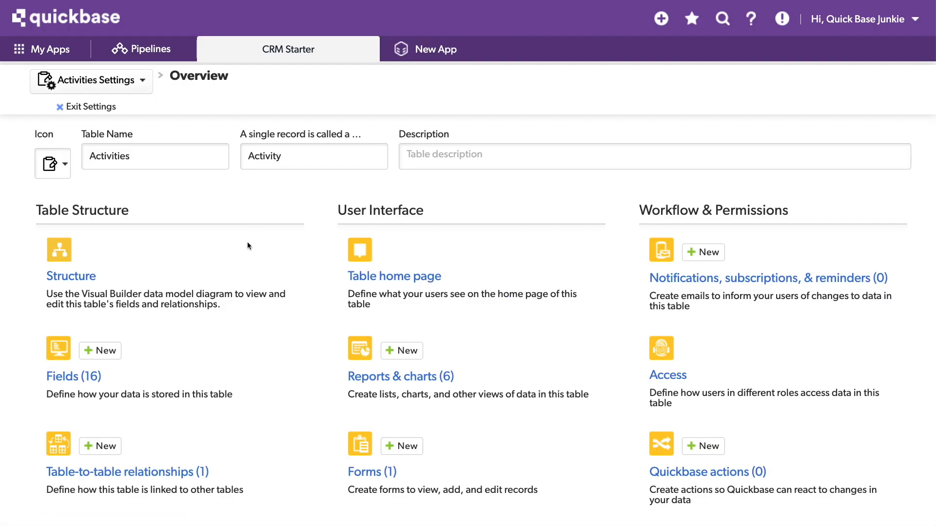
pyautogui.scroll(-4, 255, 245)
pyautogui.click(131, 398)
pyautogui.scroll(-9, 474, 370)
pyautogui.scroll(-5, 473, 369)
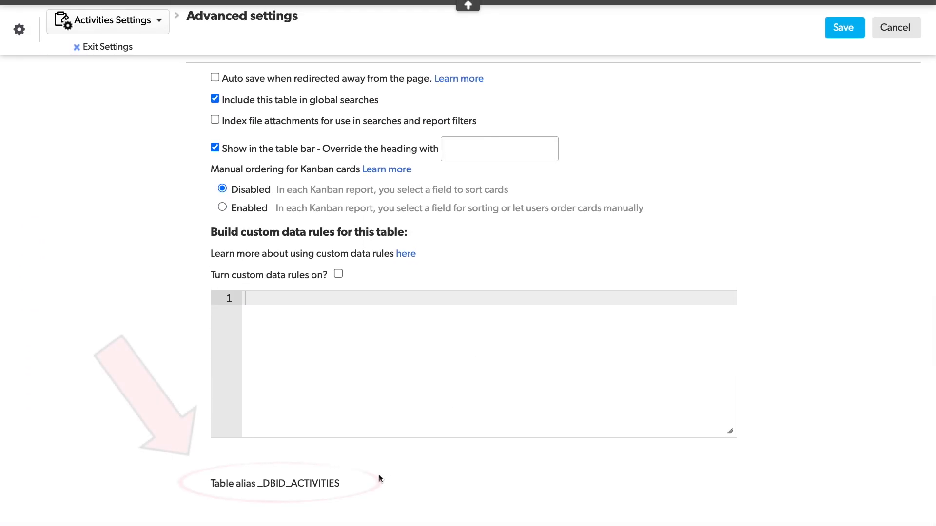
pyautogui.tripleClick(290, 480)
pyautogui.doubleClick(290, 480)
pyautogui.hotkey('ctrl', 'c')
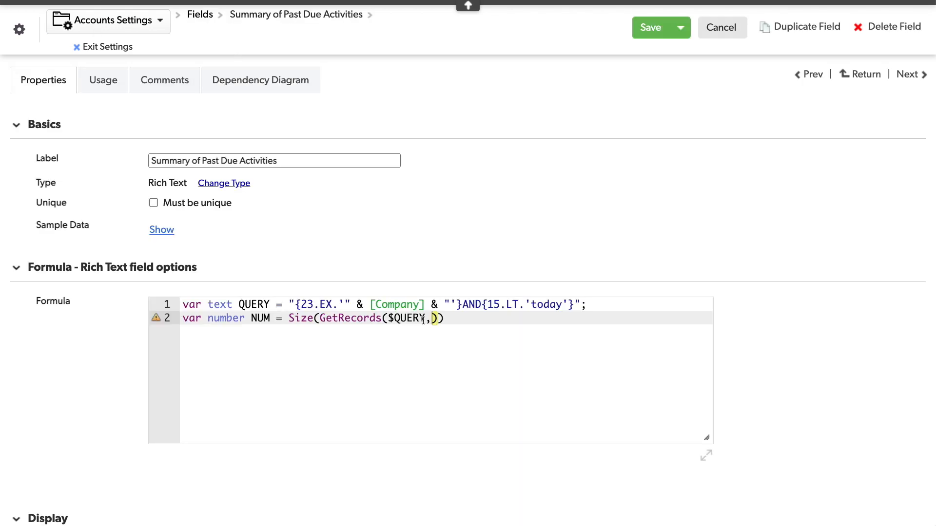
# Step: Insert [_DBID_ACTIVITIES] as the GetRecords table argument, end line 2 with a semicolon and leave a blank line below it
pyautogui.click(434, 318)
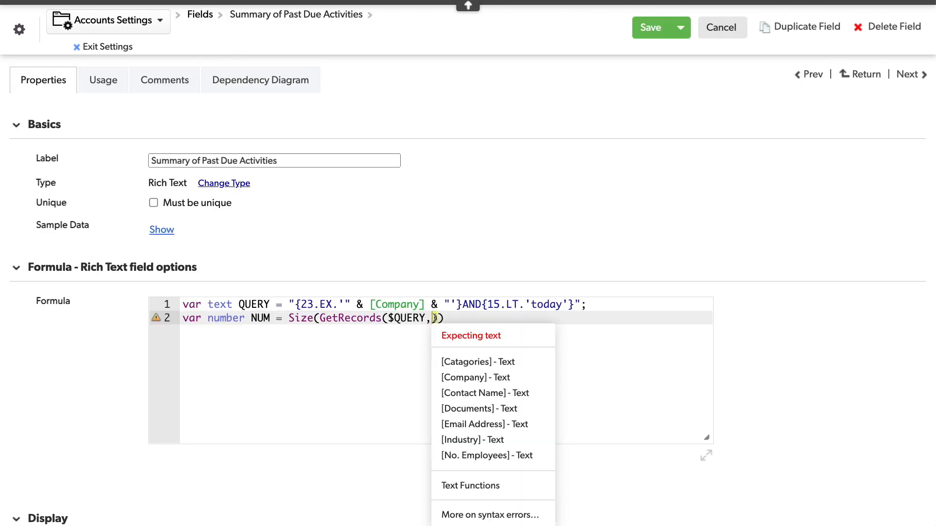
pyautogui.click(434, 318)
pyautogui.write('[')
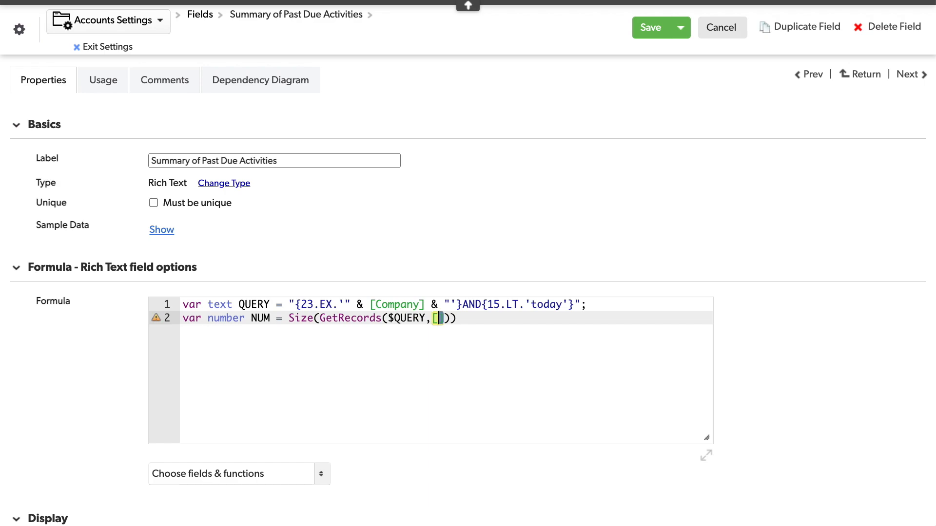
pyautogui.hotkey('ctrl', 'v')
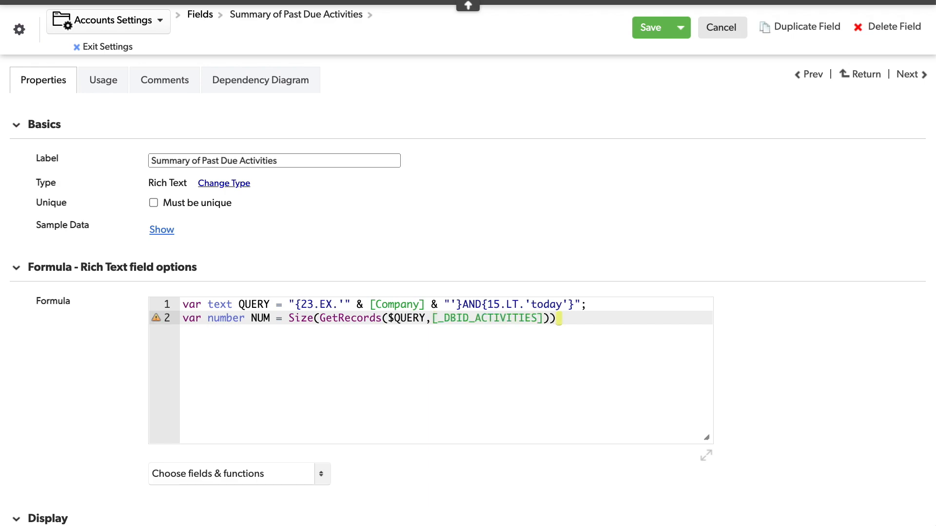
pyautogui.click(565, 320)
pyautogui.write(';')
pyautogui.press('Return')
pyautogui.press('Return')
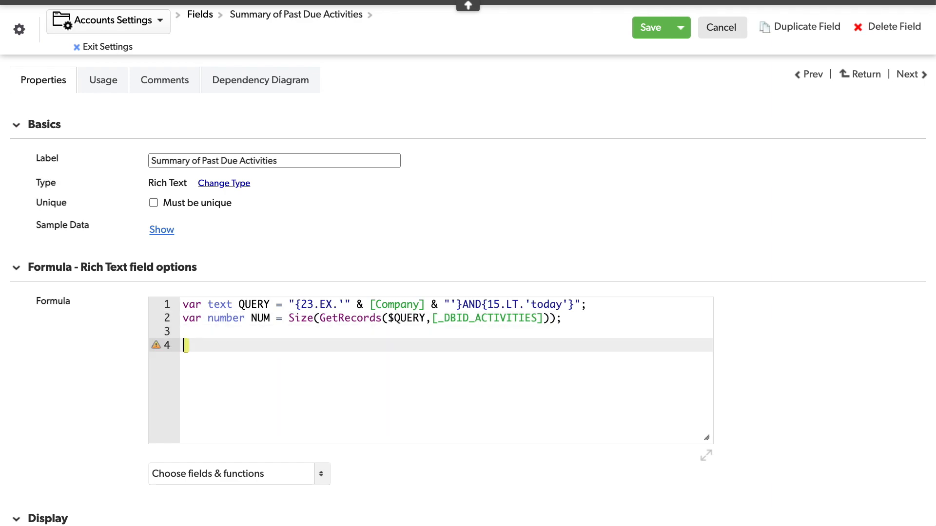
# Step: Add the condition If($NUM > 0, on line 4 and open its result with "<table>" & on line 5
pyautogui.write('If($NUM > 0,')
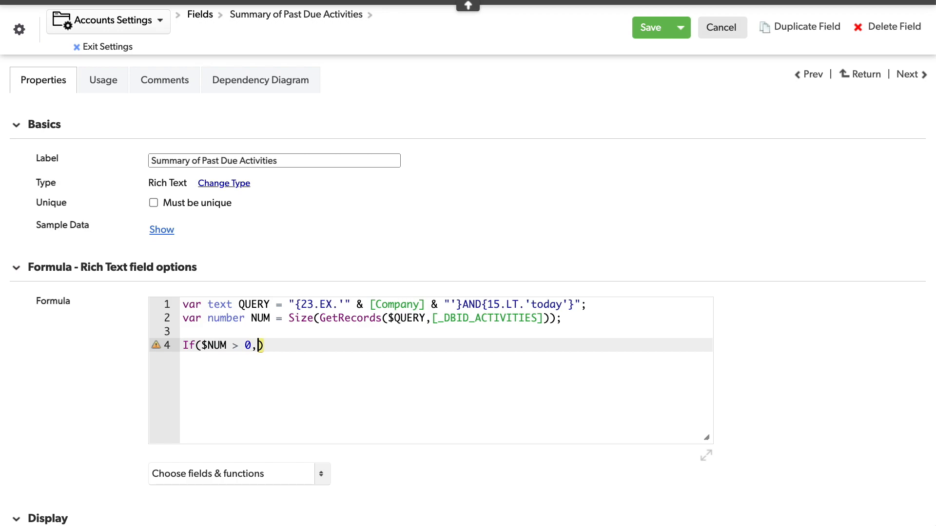
pyautogui.press('Return')
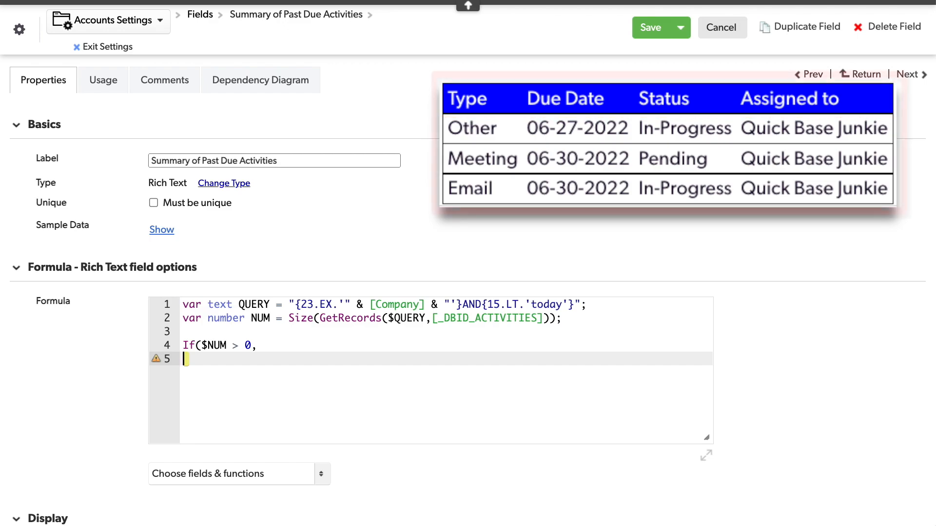
pyautogui.write('""')
pyautogui.press('Left')
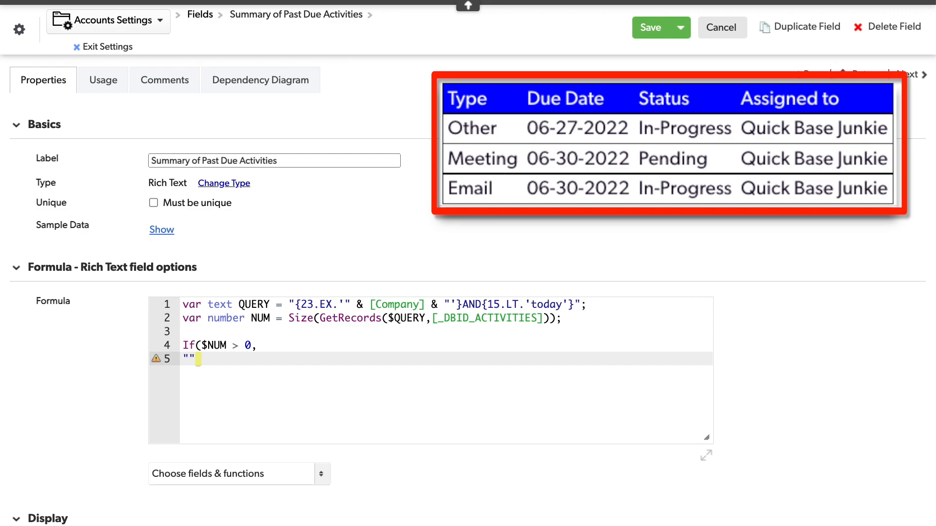
pyautogui.write('<table>" &')
pyautogui.press('Return')
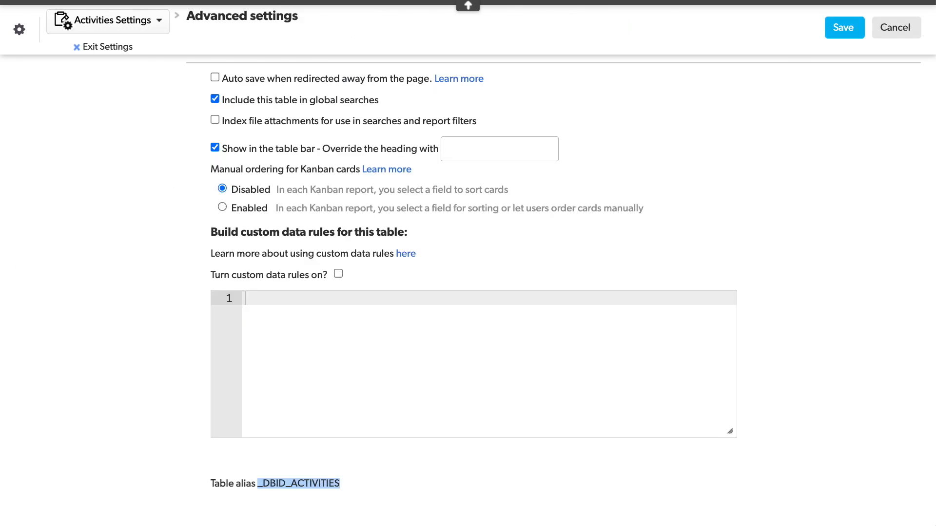
# Step: Copy the row formula from the Activities table's Activity Summary field and paste it below the "<table>" line
pyautogui.scroll(15, 192, 115)
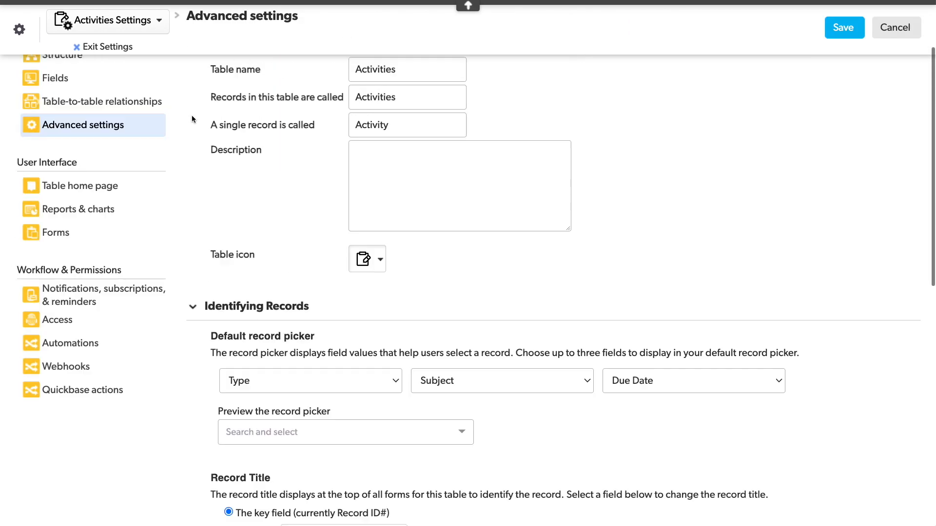
pyautogui.click(49, 182)
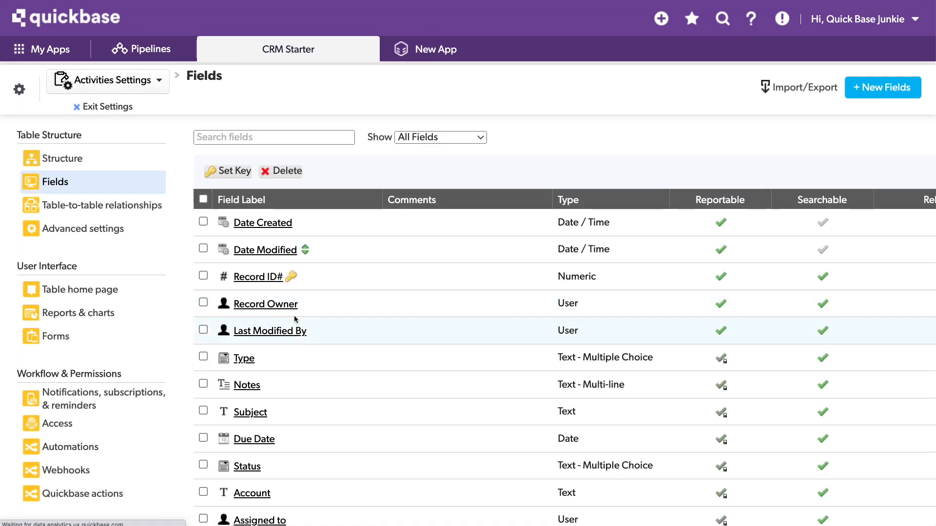
pyautogui.scroll(-5, 295, 315)
pyautogui.click(288, 499)
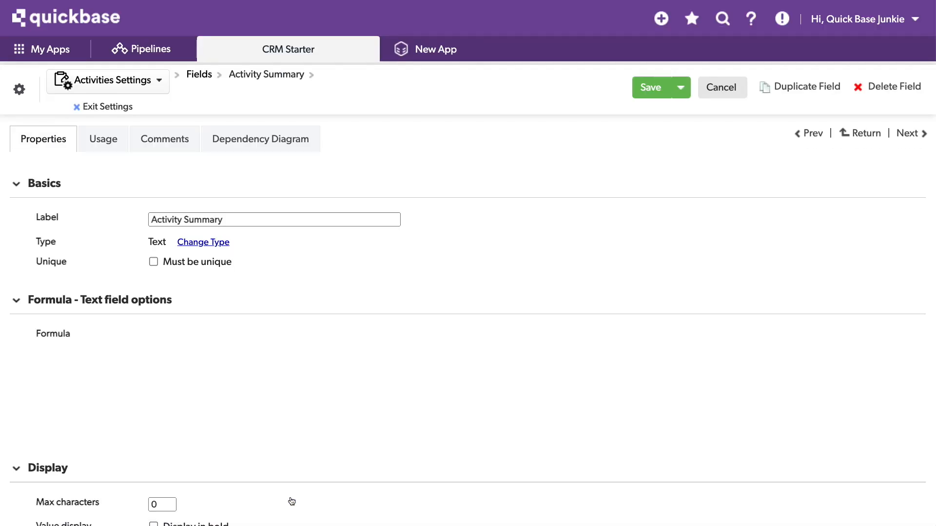
pyautogui.moveTo(250, 440); pyautogui.dragTo(159, 349)
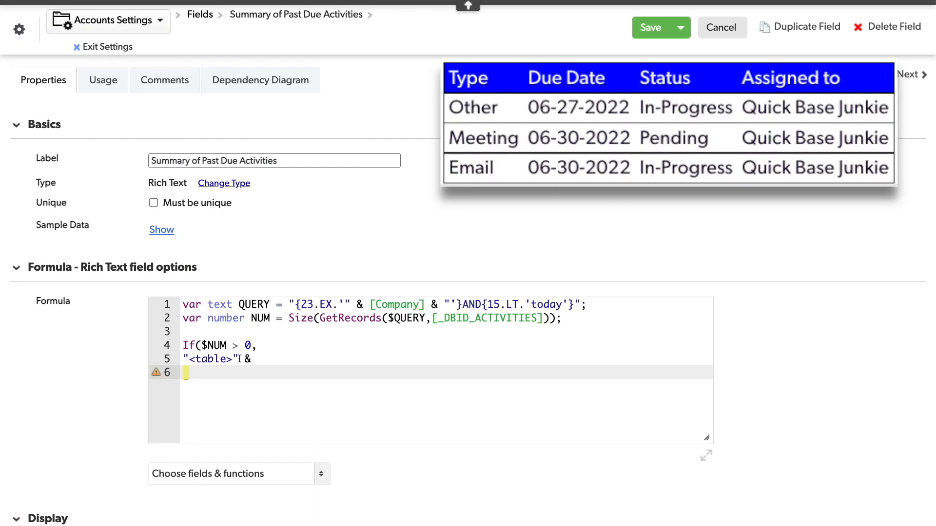
pyautogui.write('"<tr>" & "<td>" & [Type] & "</td>" & "<td>" & [Due Date] & "</td>" & "<td>" & [Status] & "</td>" & "<td>" & UserToName([Assigned to],"FF") & "</td>" & "</tr>"')
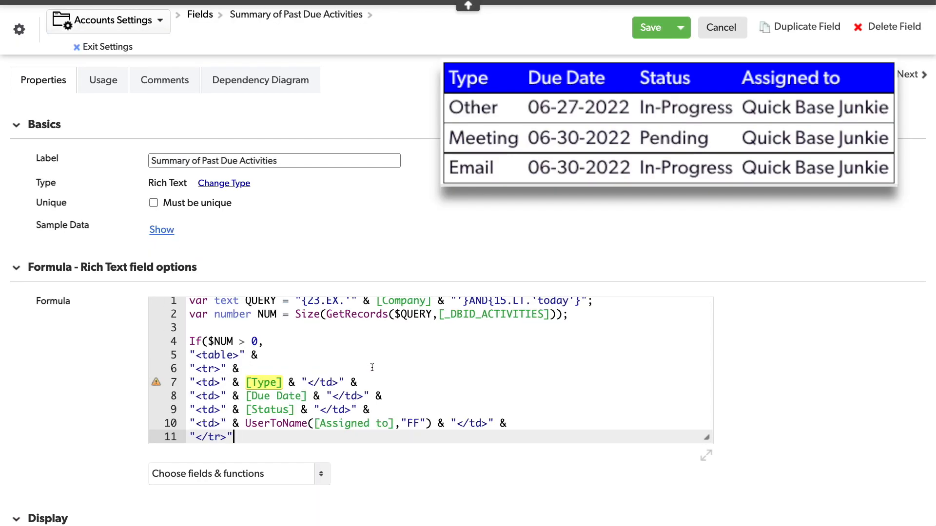
# Step: Turn the four pasted cells into plain header text reading Type, Due Date, Status and Assigned to
pyautogui.scroll(-1, 373, 367)
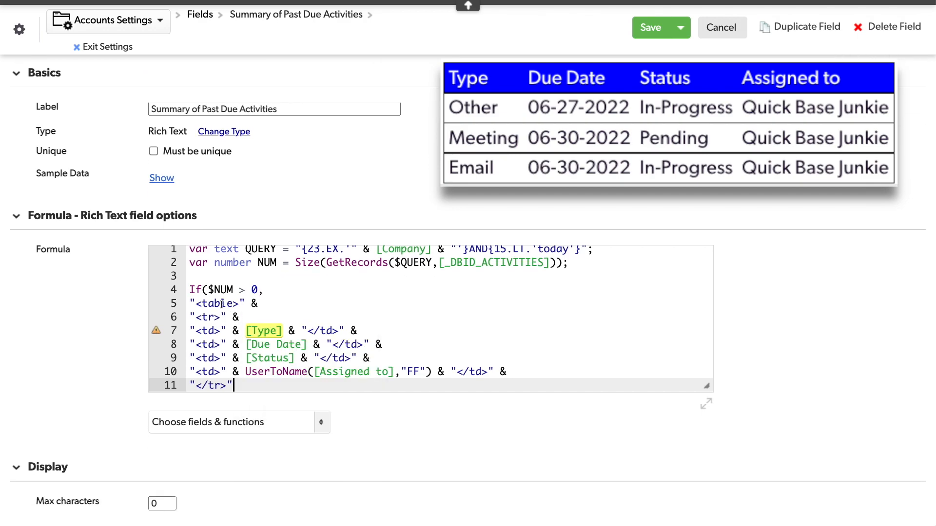
pyautogui.scroll(1, 227, 319)
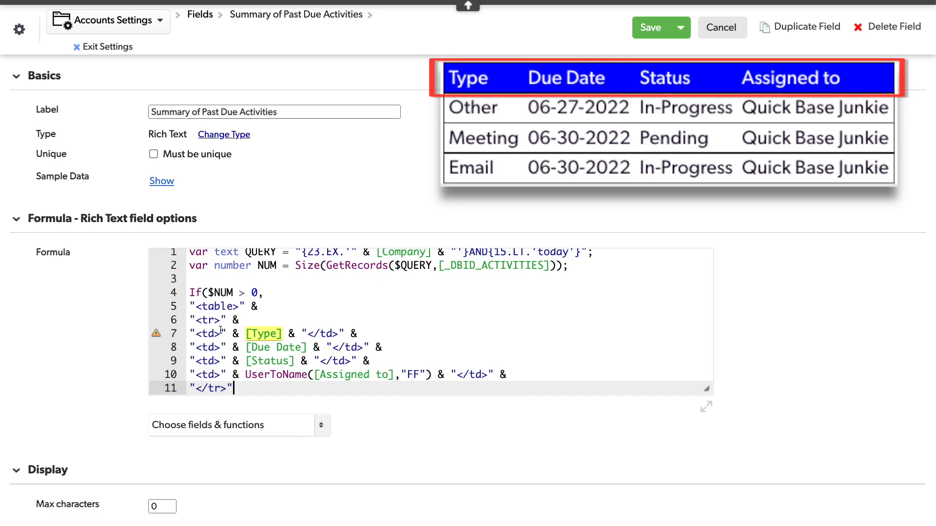
pyautogui.click(248, 331)
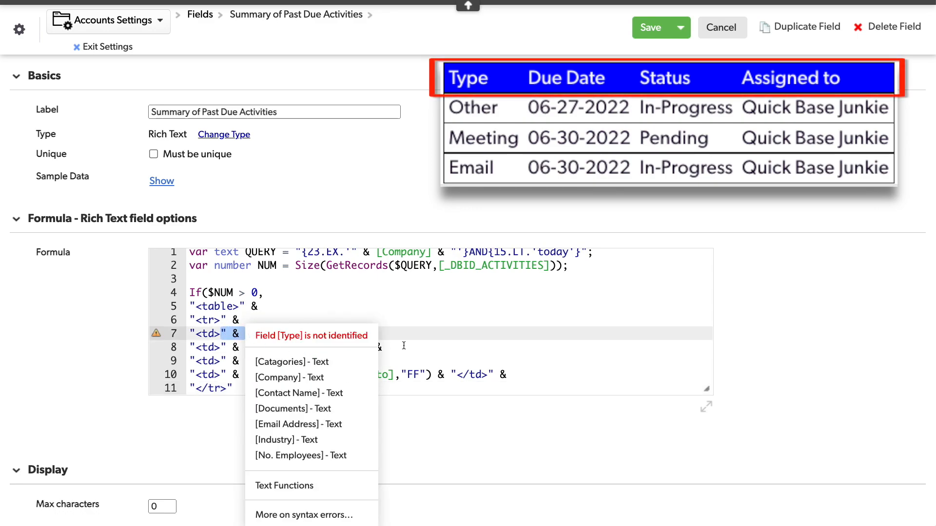
pyautogui.press('BackSpace')
pyautogui.moveTo(247, 334); pyautogui.dragTo(279, 333)
pyautogui.press('BackSpace')
pyautogui.moveTo(221, 348); pyautogui.dragTo(301, 347)
pyautogui.press('BackSpace')
pyautogui.press('BackSpace')
pyautogui.press('BackSpace')
pyautogui.moveTo(221, 361); pyautogui.dragTo(288, 361)
pyautogui.press('BackSpace')
pyautogui.moveTo(221, 374); pyautogui.dragTo(356, 375)
pyautogui.press('BackSpace')
pyautogui.press('BackSpace')
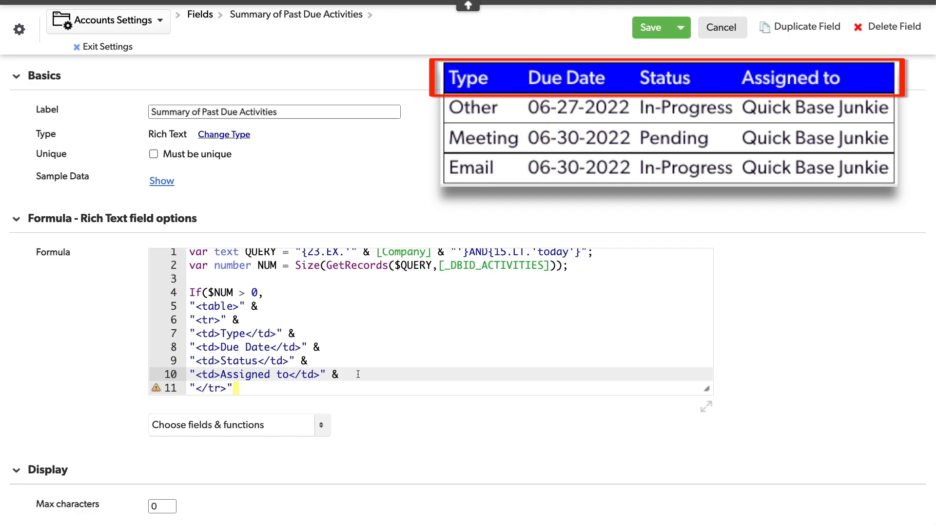
# Step: Append & after "</tr>", start line 12 with GetFieldValues(GetRecords()) and enlarge the formula editor
pyautogui.scroll(-1, 358, 374)
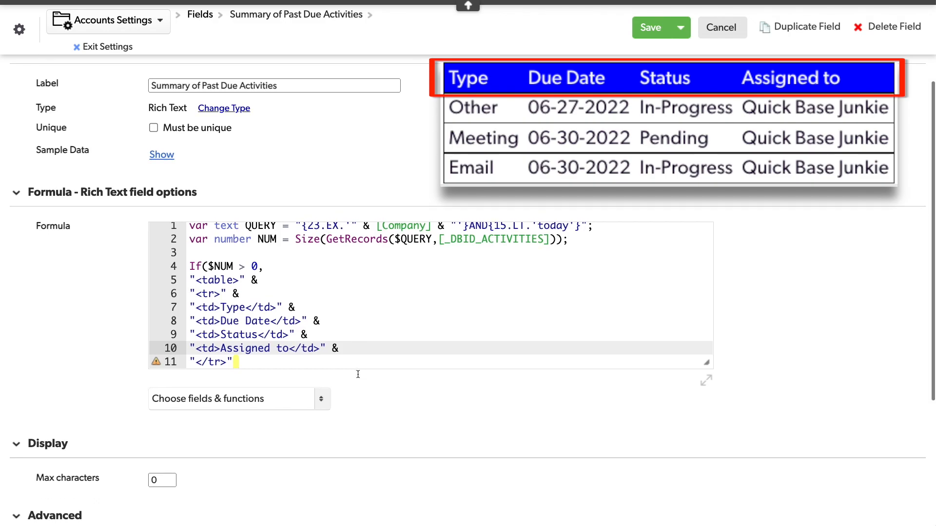
pyautogui.click(341, 362)
pyautogui.write('&')
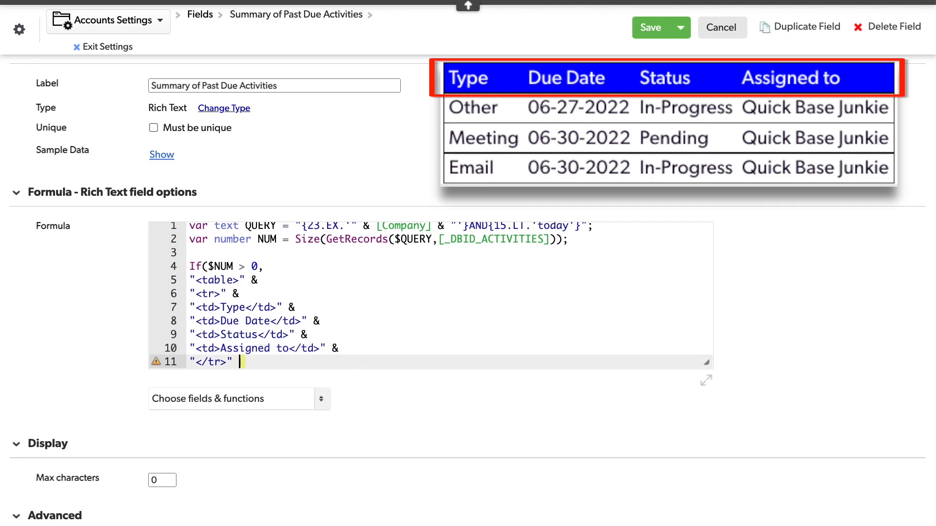
pyautogui.press('Return')
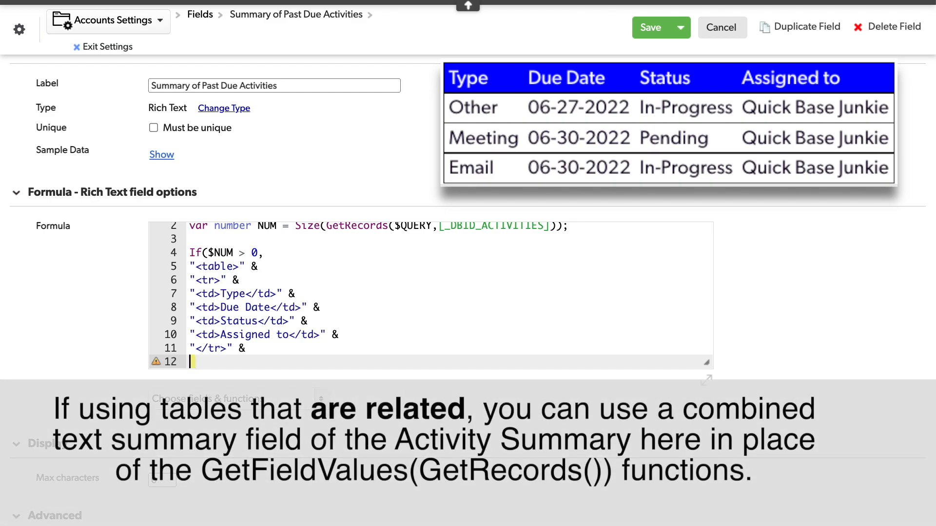
pyautogui.write('GetFieldValues(GetRecords(')
pyautogui.moveTo(706, 363); pyautogui.dragTo(778, 444)
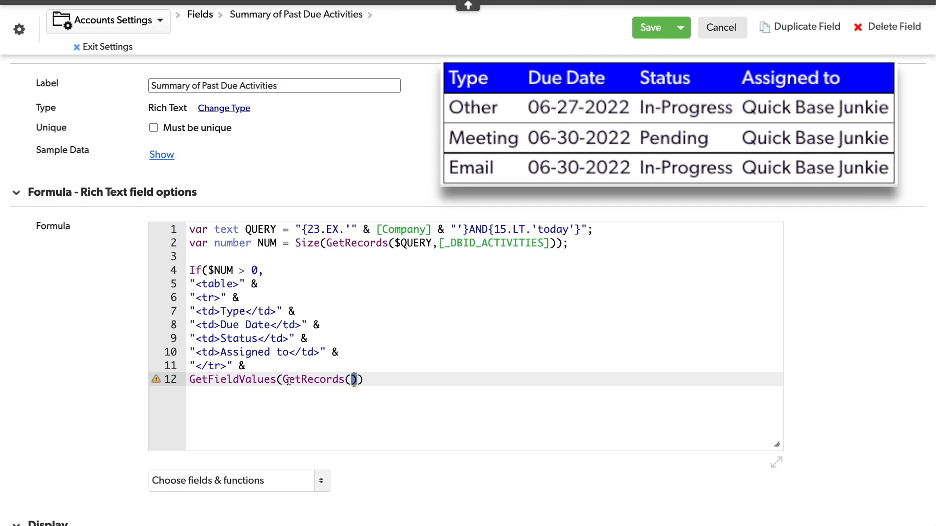
# Step: Copy the arguments ($QUERY,[_DBID_ACTIVITIES]) from line 2 into the line 12 GetRecords call and add field ID 28 to GetFieldValues
pyautogui.moveTo(392, 242); pyautogui.dragTo(556, 242)
pyautogui.hotkey('ctrl', 'c')
pyautogui.moveTo(347, 381)
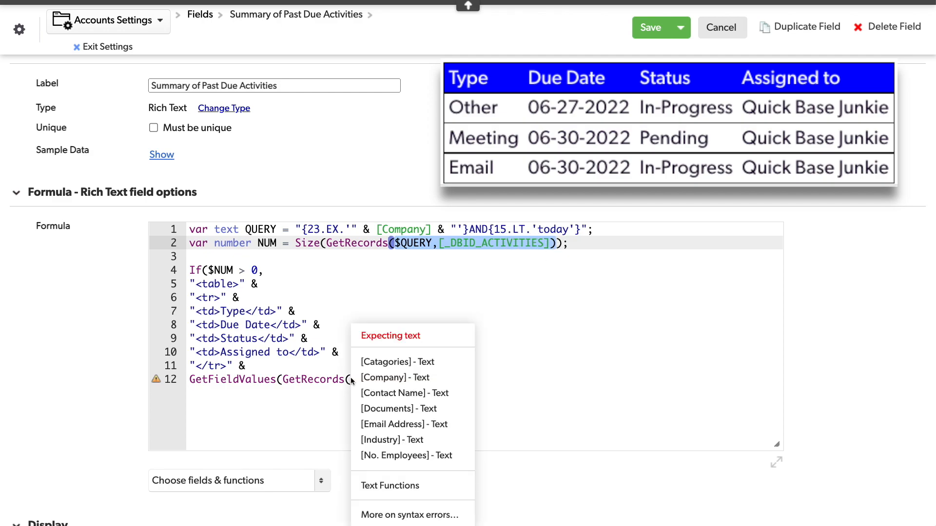
pyautogui.click(349, 380)
pyautogui.hotkey('ctrl', 'v')
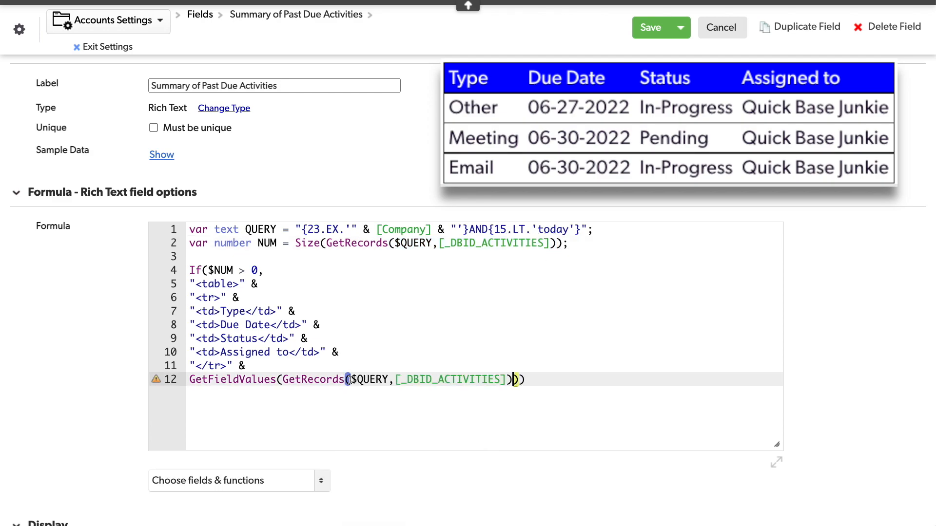
pyautogui.press('BackSpace')
pyautogui.write(',28')
pyautogui.click(247, 365)
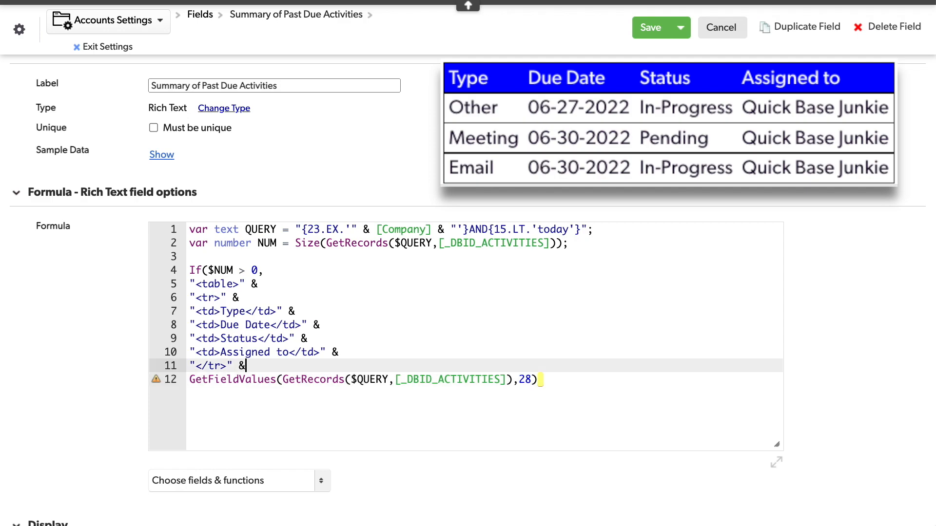
# Step: Wrap the GetFieldValues expression on line 12 in a totext( ) call
pyautogui.press('Right')
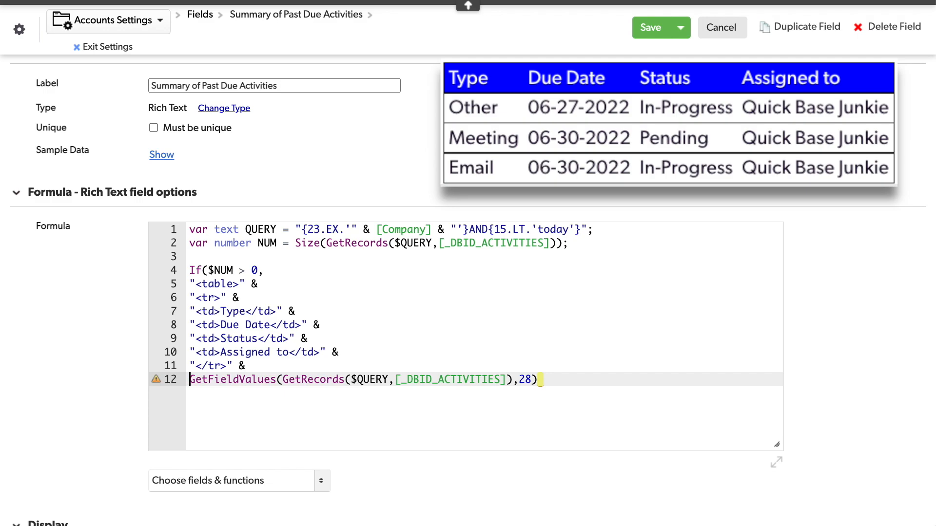
pyautogui.write('totext(')
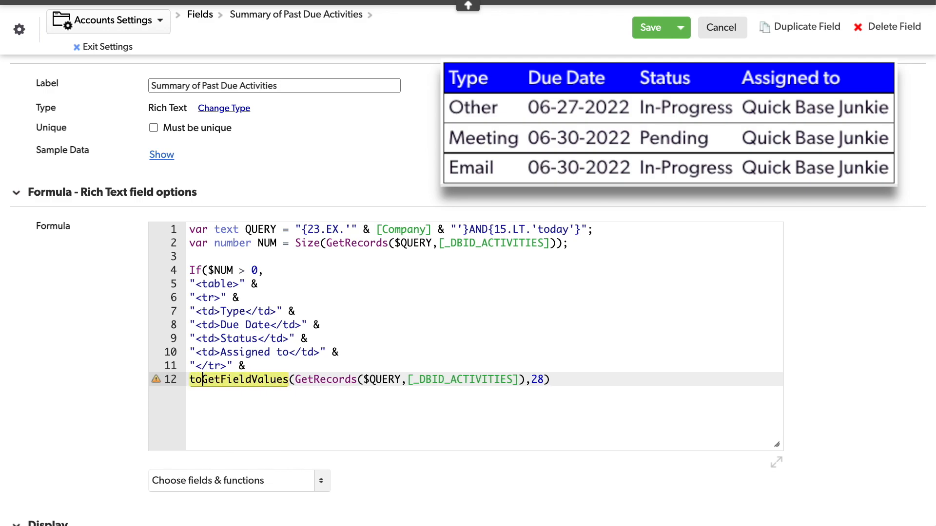
pyautogui.press('End')
pyautogui.write(')')
# Step: Wrap line 12's totext call in SearchAndReplace, replacing " ; " with "", and append & after it
pyautogui.click(189, 379)
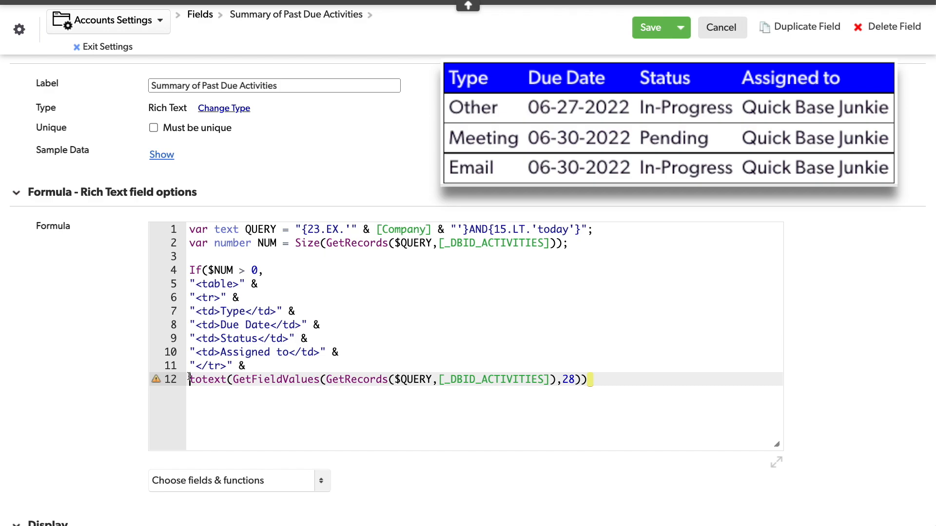
pyautogui.write('SearchAndReplace(')
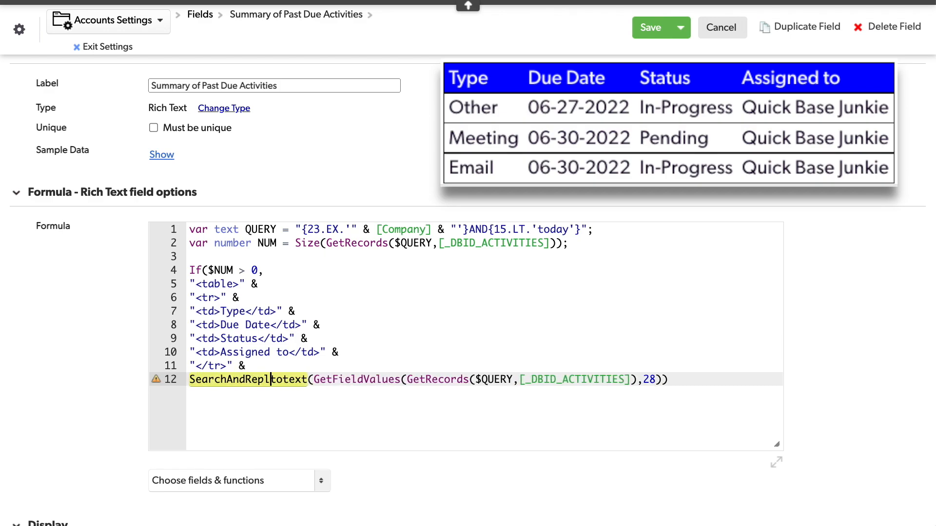
pyautogui.click(718, 379)
pyautogui.write(',')
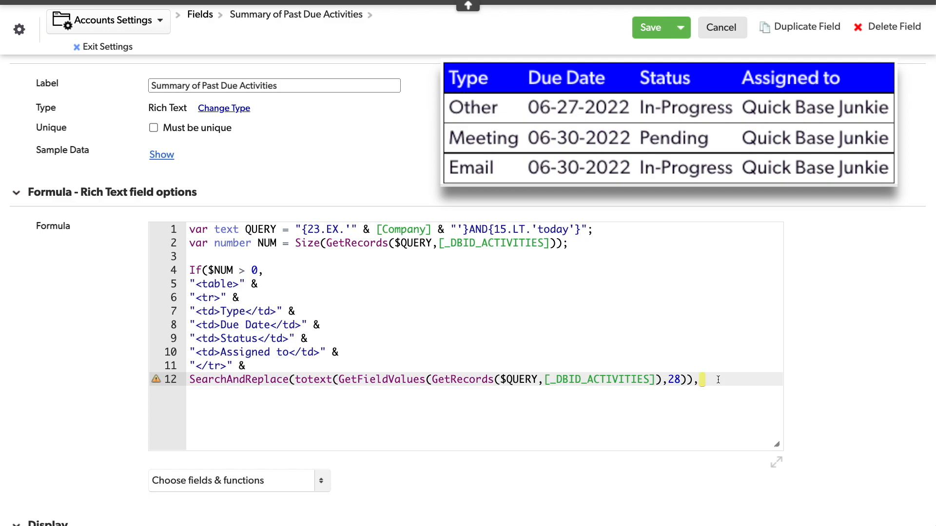
pyautogui.write('" ; ","") &')
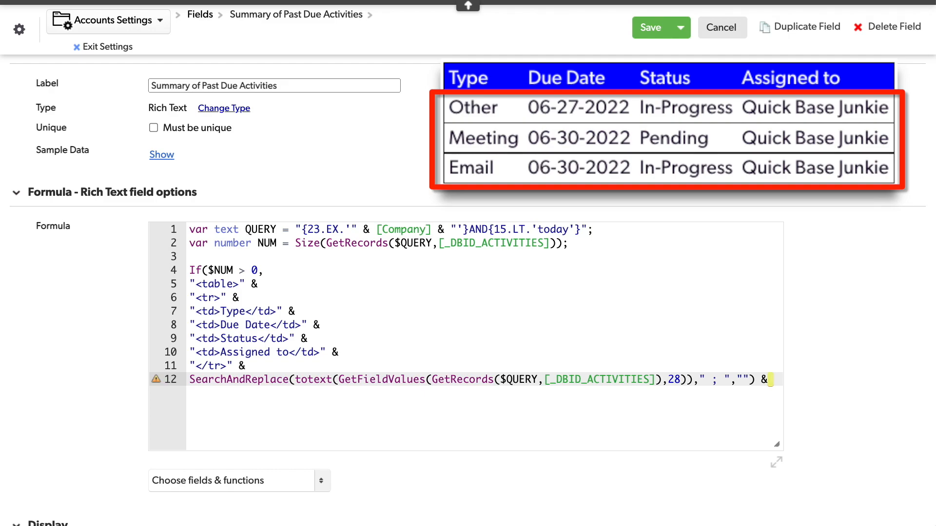
# Step: Add "</table>") on a new line 13 to close the table and the If, and save the field
pyautogui.press('Return')
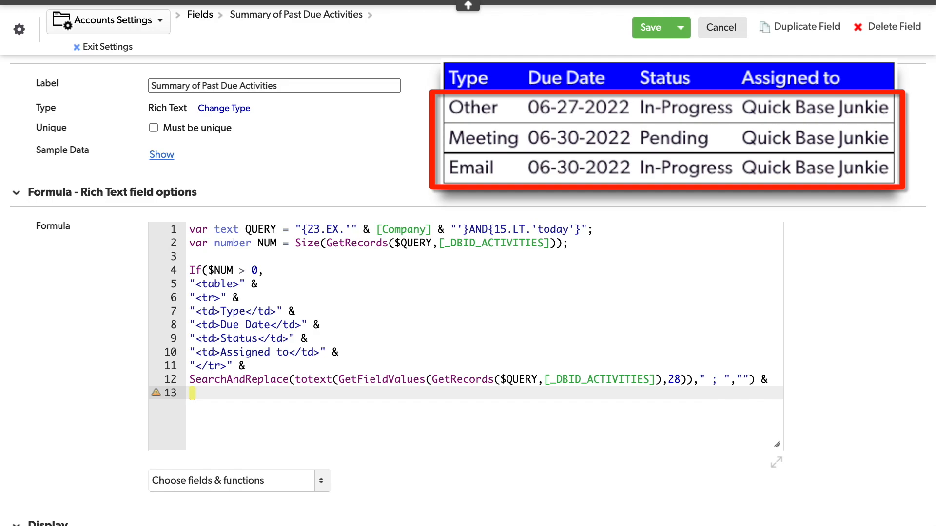
pyautogui.write('"</table')
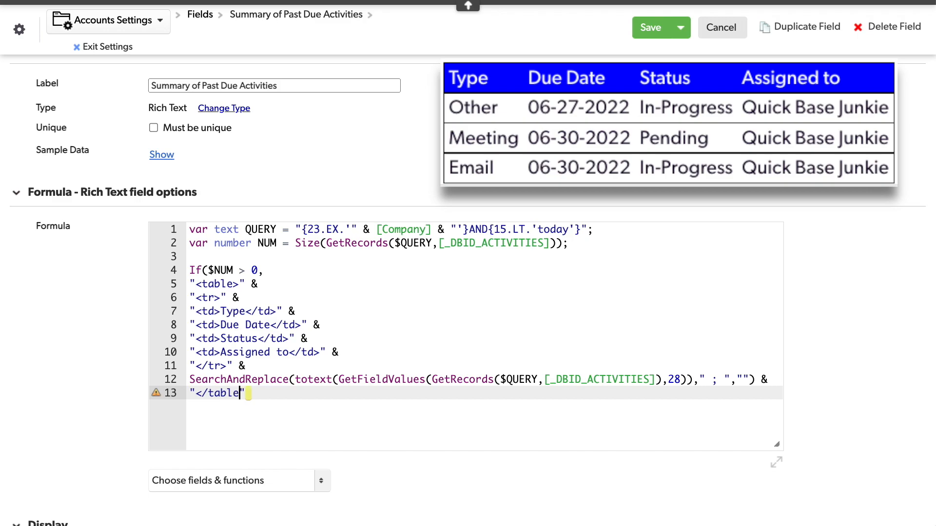
pyautogui.write('>")')
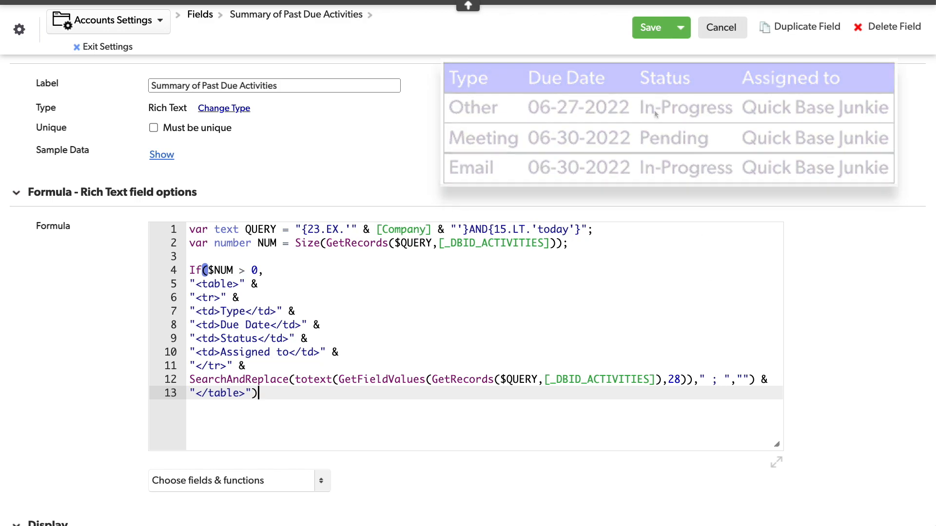
pyautogui.click(650, 27)
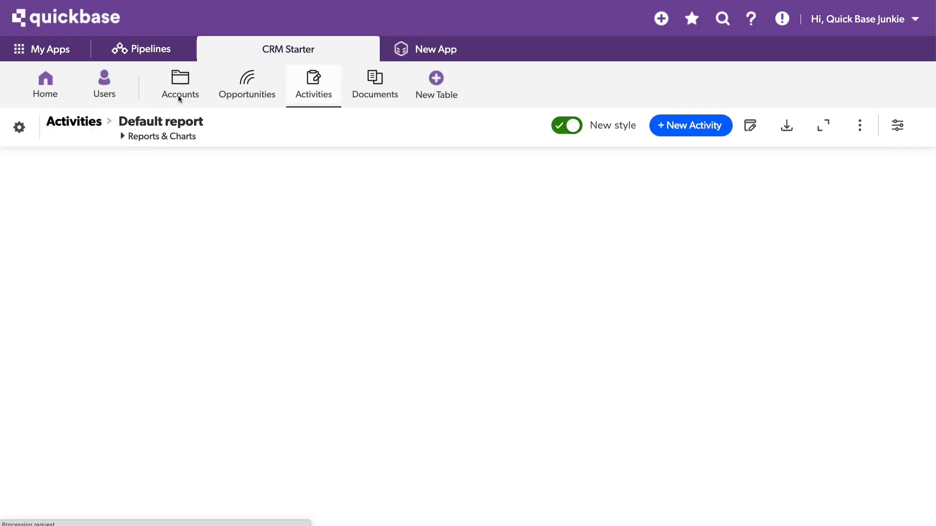
# Step: Add Summary of Past Due Activities to the Accounts default report's default columns and save the report settings
pyautogui.click(171, 79)
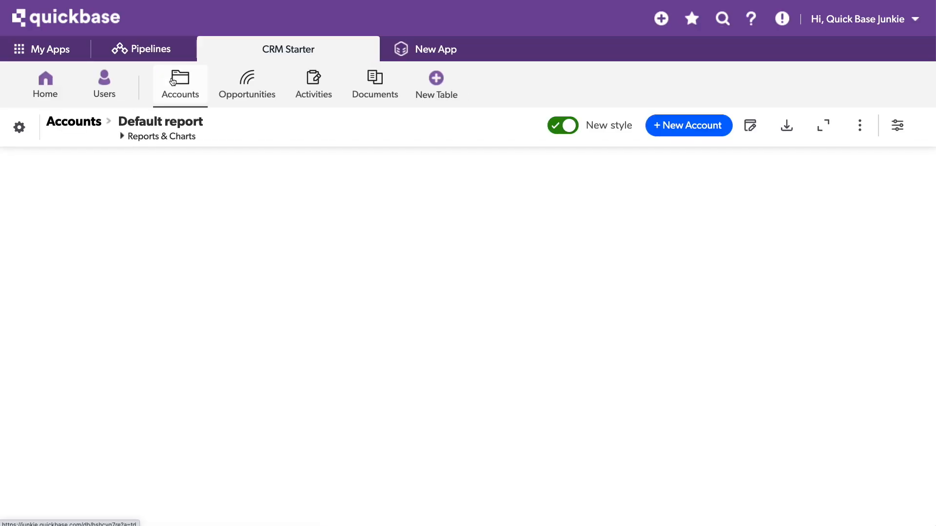
pyautogui.click(897, 122)
pyautogui.click(633, 237)
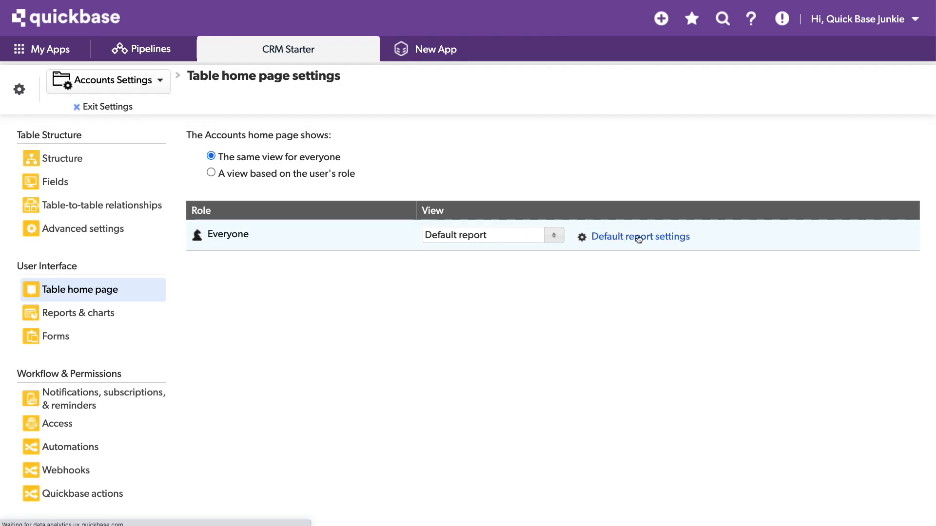
pyautogui.moveTo(96, 352); pyautogui.dragTo(282, 374)
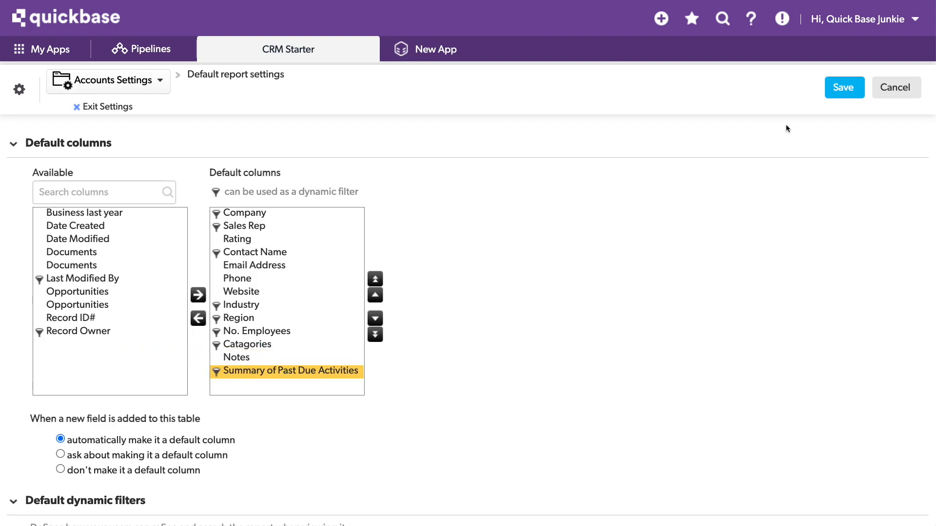
pyautogui.click(828, 93)
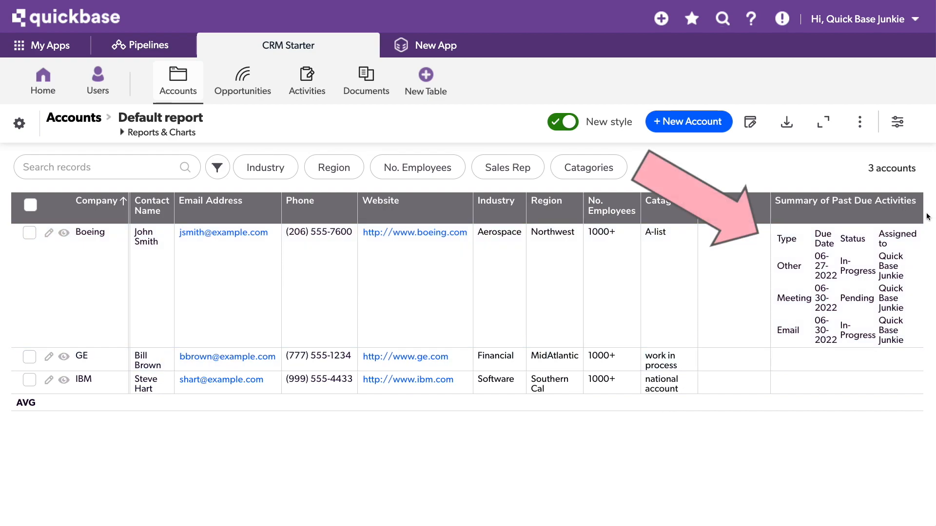
# Step: Widen the Summary of Past Due Activities column in the Accounts default report so each activity fits on one line
pyautogui.moveTo(922, 214); pyautogui.dragTo(935, 215)
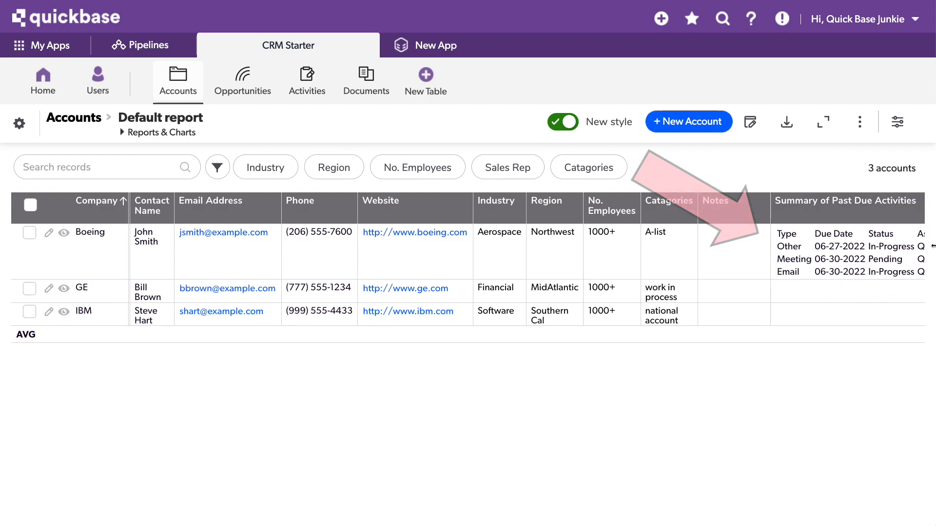
pyautogui.hscroll(2, 888, 266)
pyautogui.hscroll(1, 889, 264)
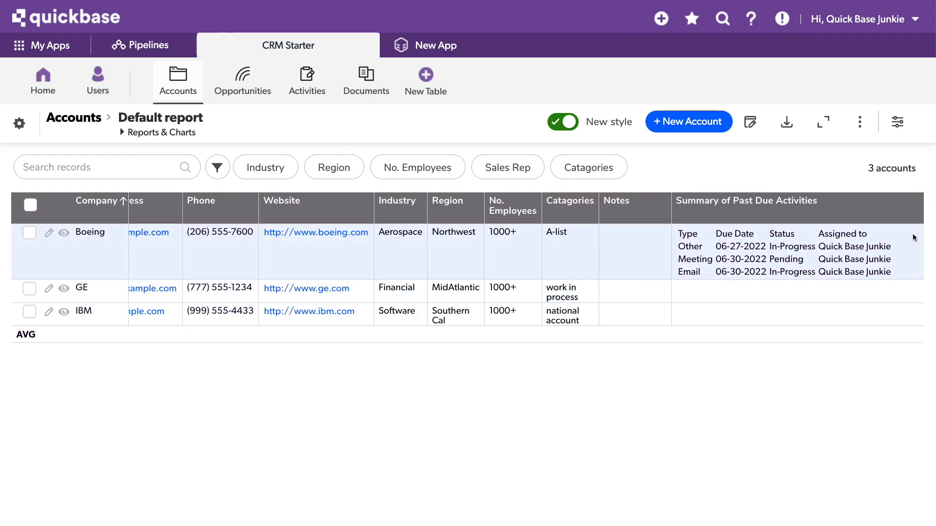
pyautogui.hscroll(-2, 922, 208)
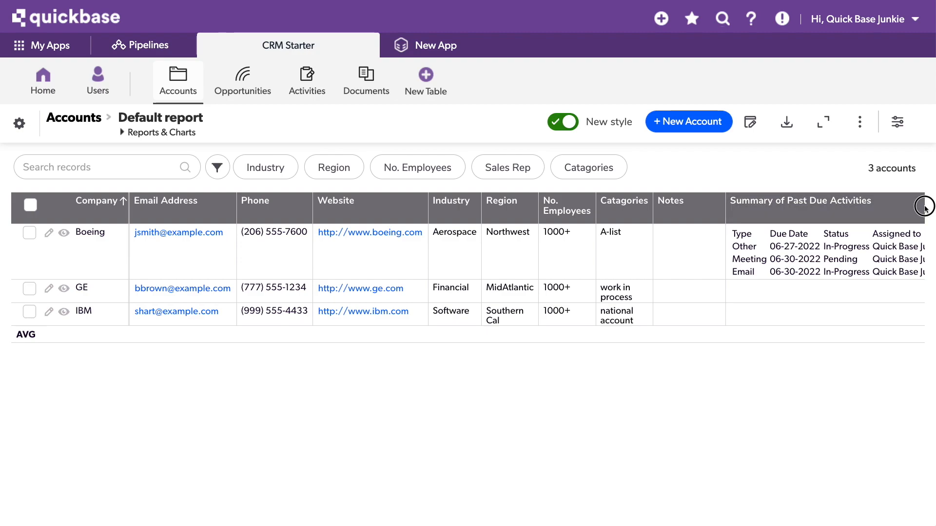
pyautogui.hscroll(3, 906, 239)
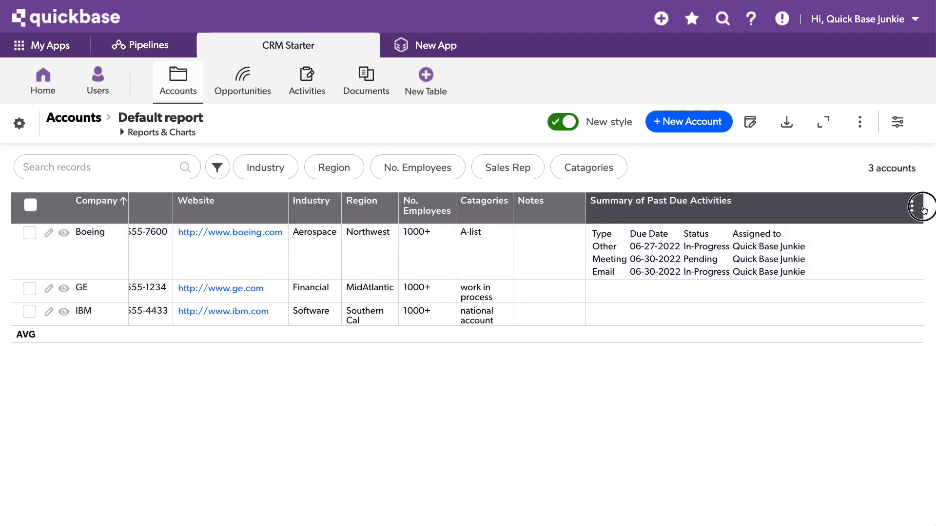
pyautogui.hscroll(-2, 907, 215)
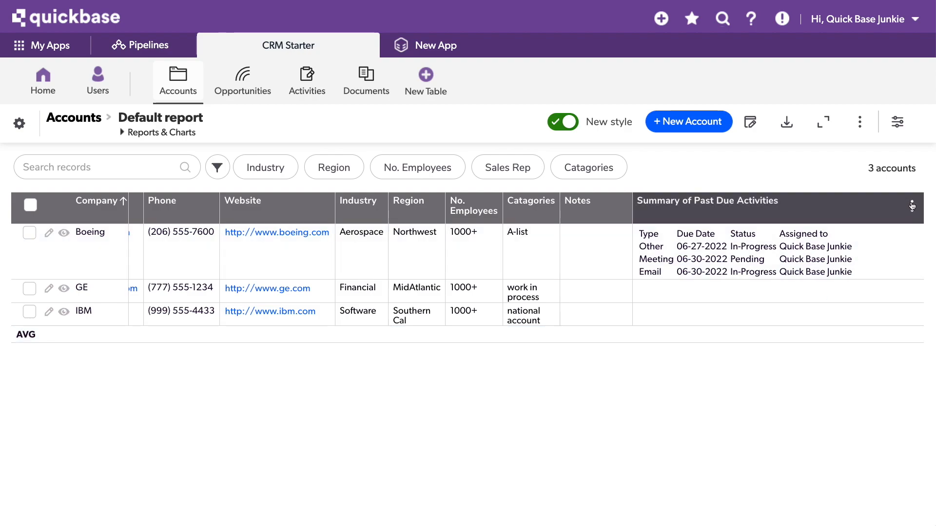
# Step: Reopen the Summary of Past Due Activities field's properties and add rules='rows' to the <table> tag on line 5
pyautogui.click(912, 205)
pyautogui.click(859, 349)
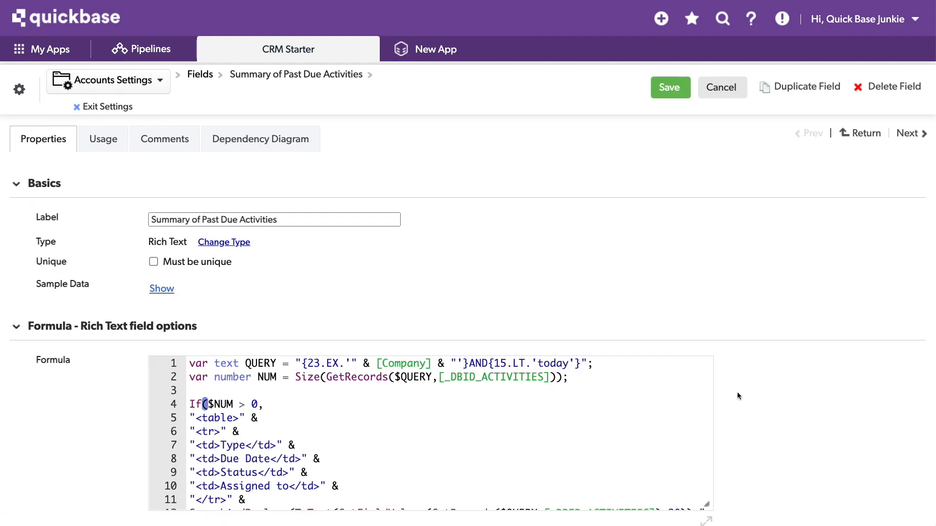
pyautogui.scroll(-4, 737, 392)
pyautogui.click(358, 246)
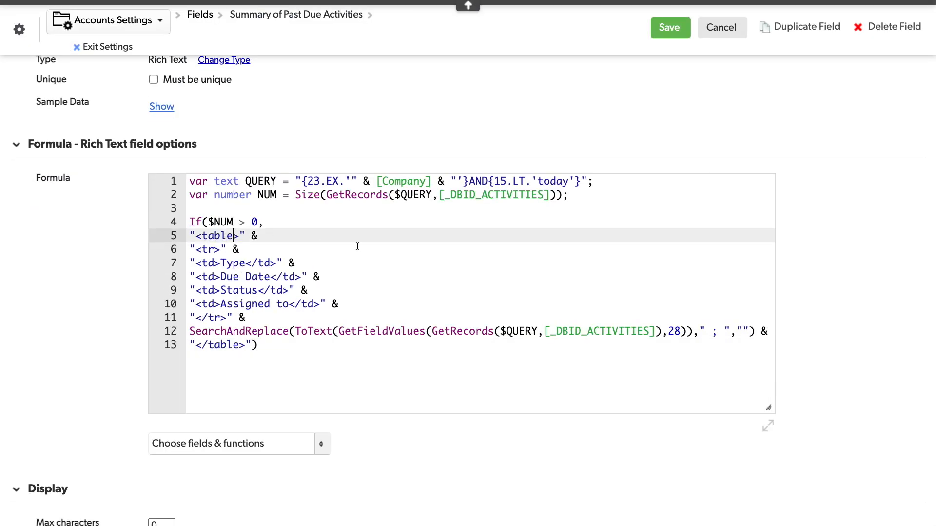
pyautogui.press('Left')
pyautogui.press('Left')
pyautogui.press('Left')
pyautogui.press('Left')
pyautogui.write('rules=')
pyautogui.write("'rows'")
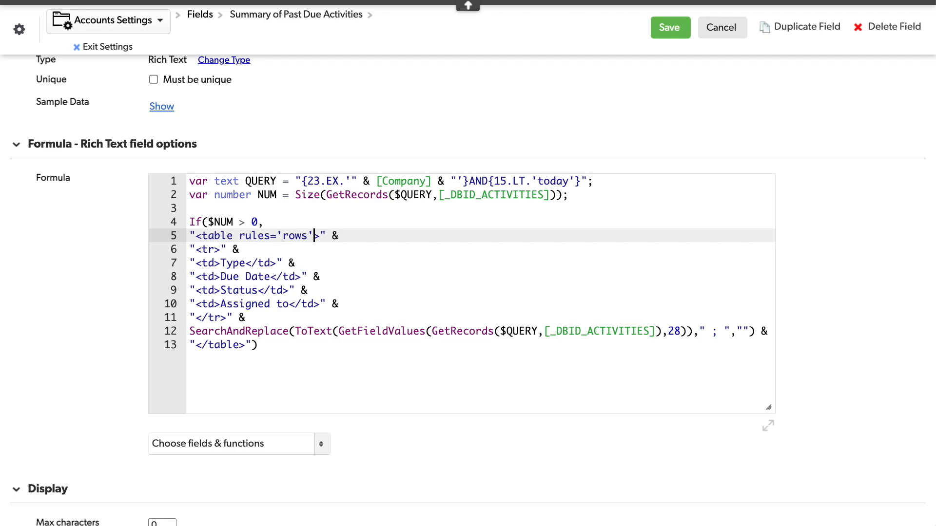
# Step: Add cellpadding=3 cellspacing=0 style='border: 1px solid black' to the <table> tag, save the field and check the summary column in the report
pyautogui.write(' cellpadding=3')
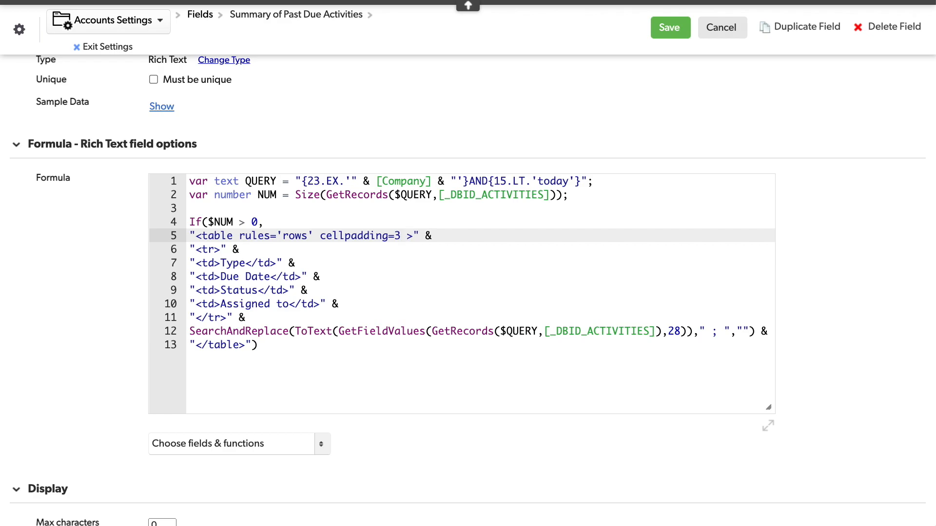
pyautogui.write(" cellspacing=0 style='border: 1px solid black'")
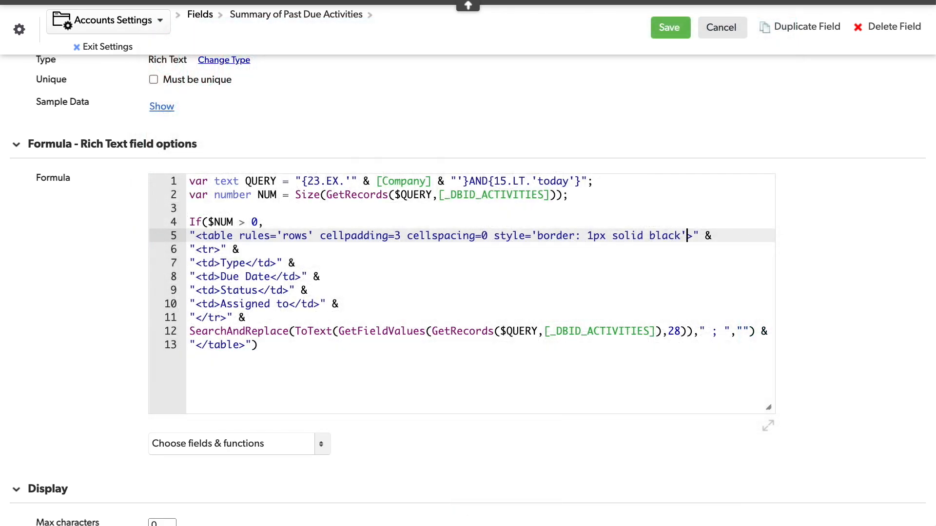
pyautogui.click(671, 33)
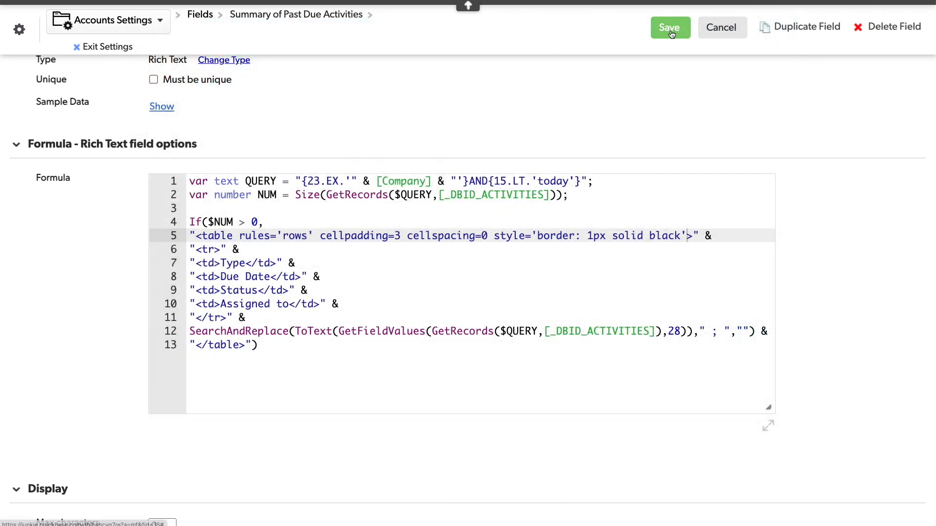
pyautogui.hscroll(5, 566, 388)
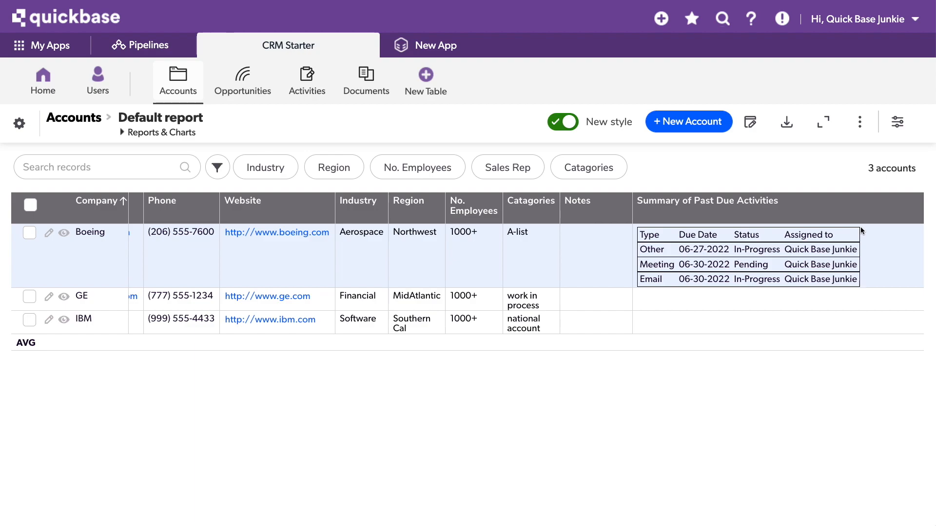
# Step: Reopen the Summary of Past Due Activities field's properties and enlarge the formula editor to show the whole formula
pyautogui.click(911, 206)
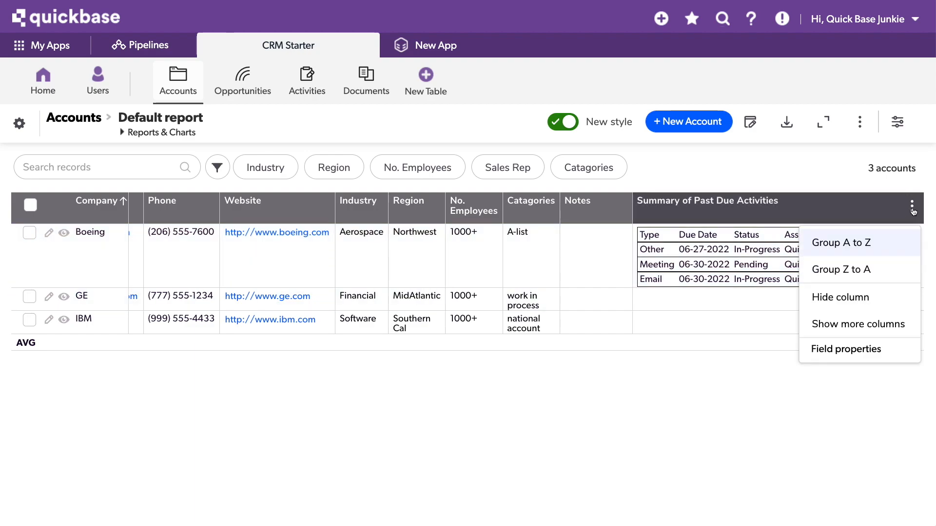
pyautogui.click(863, 347)
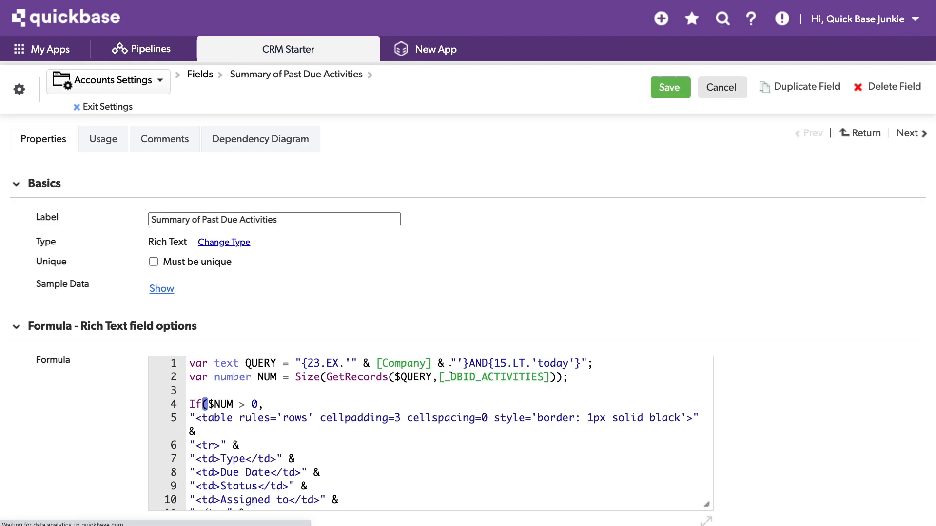
pyautogui.scroll(-1, 545, 338)
pyautogui.scroll(-5, 545, 338)
pyautogui.moveTo(706, 245); pyautogui.dragTo(711, 389)
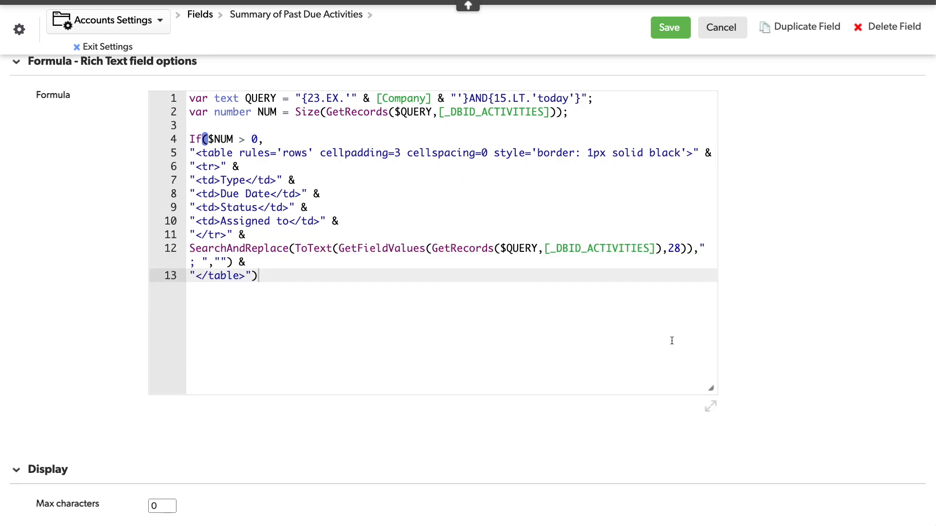
# Step: Add style='background:blue; color:white;' to the header <tr> tag on line 6, save the field and check the table in the Accounts report
pyautogui.click(217, 168)
pyautogui.write('style')
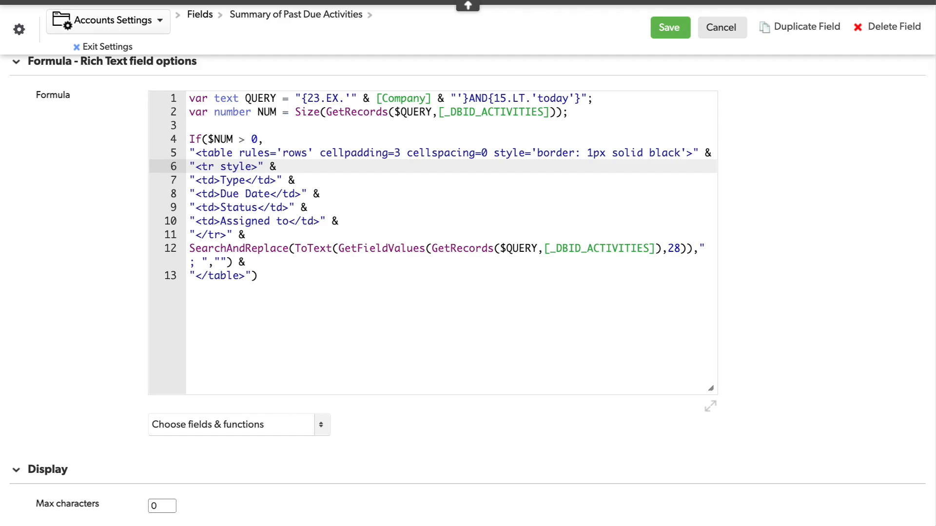
pyautogui.write("='background:blue;")
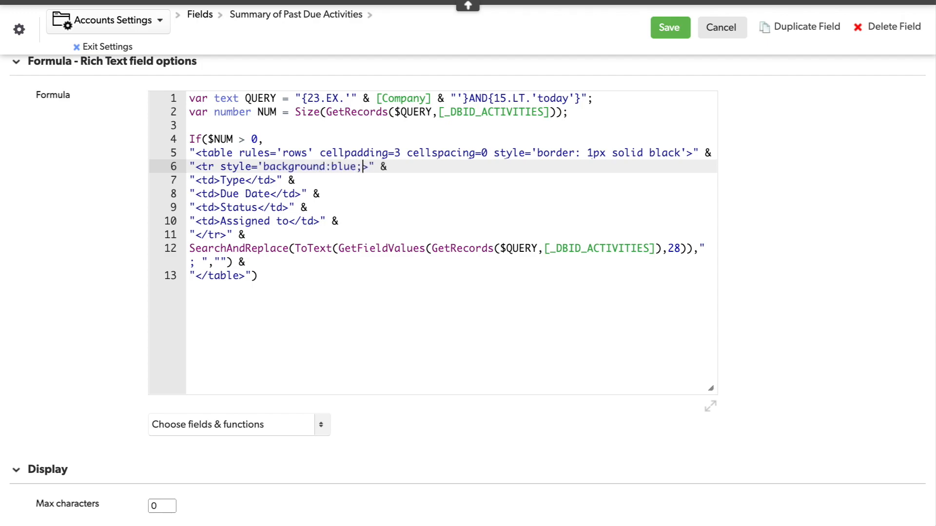
pyautogui.write(' color:w')
pyautogui.write('hite')
pyautogui.write(";'")
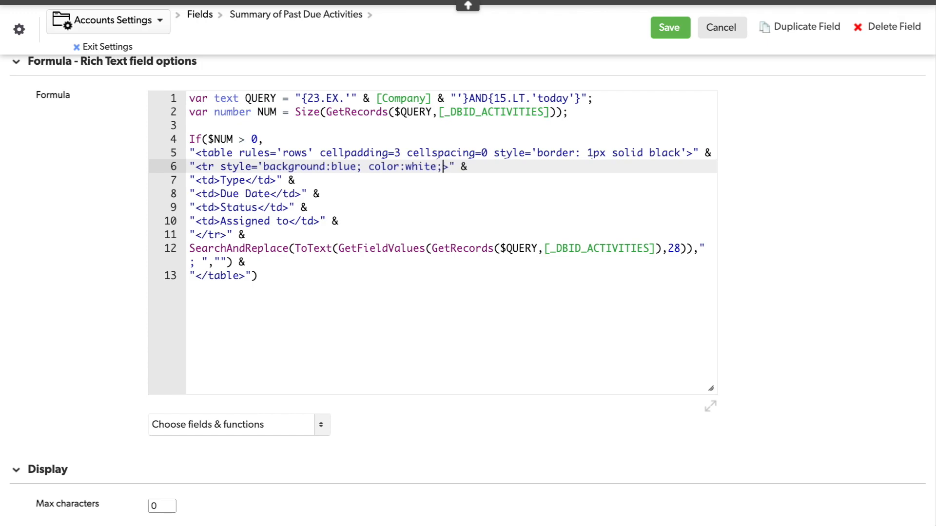
pyautogui.click(659, 36)
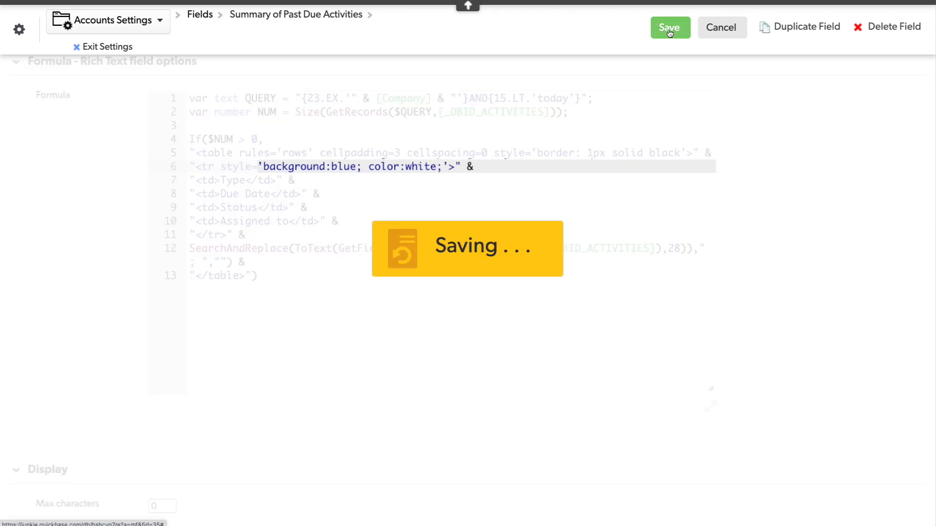
pyautogui.hscroll(6, 639, 253)
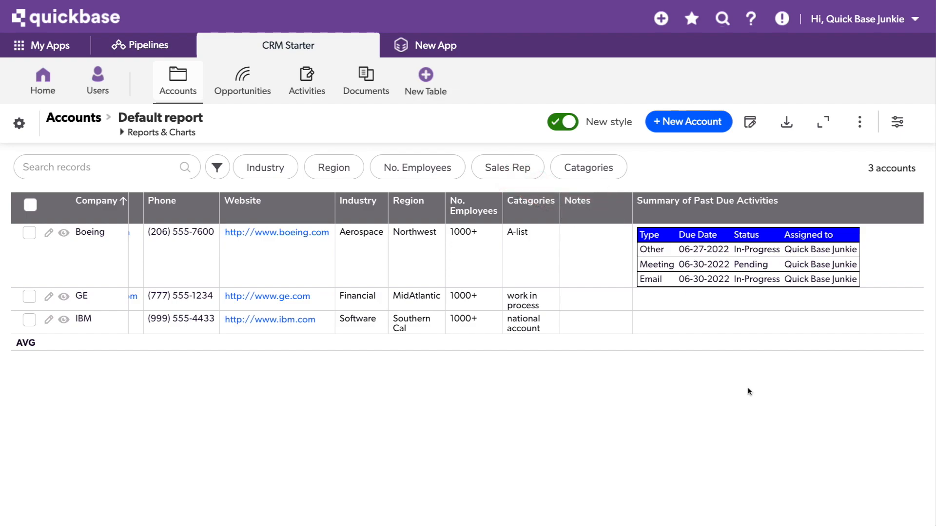
pyautogui.hscroll(-5, 746, 390)
pyautogui.hscroll(5, 740, 389)
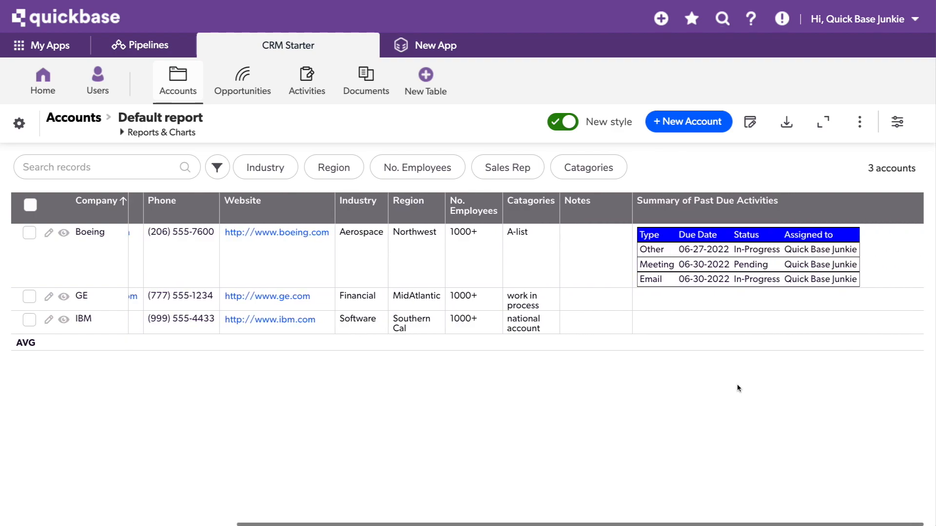